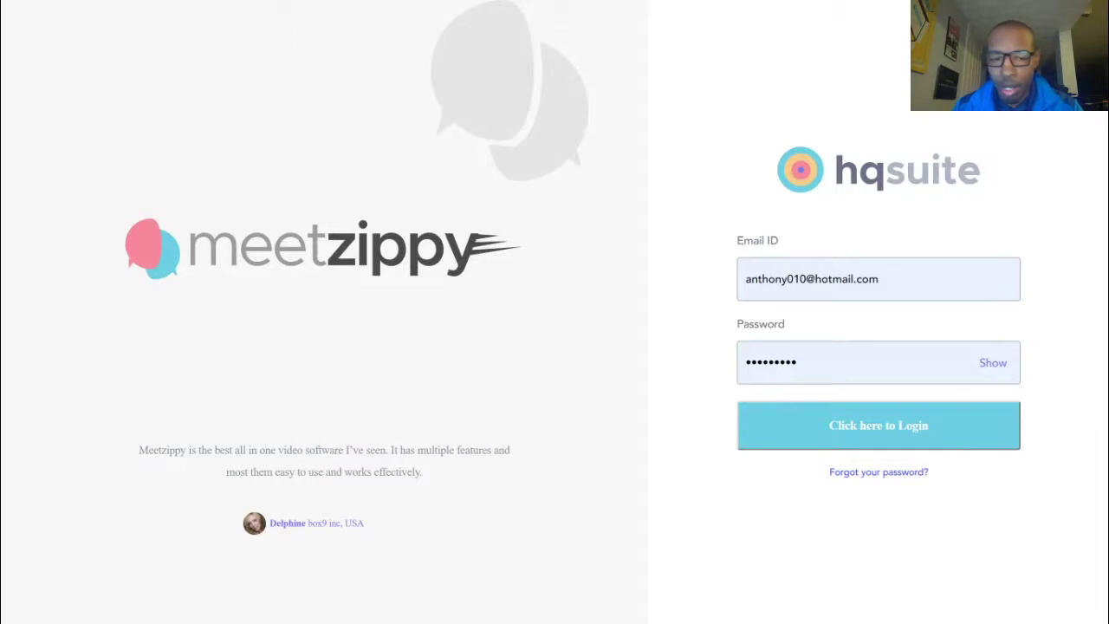
Submit the filled-in login form to sign in and reach the rooms dashboard
click(867, 444)
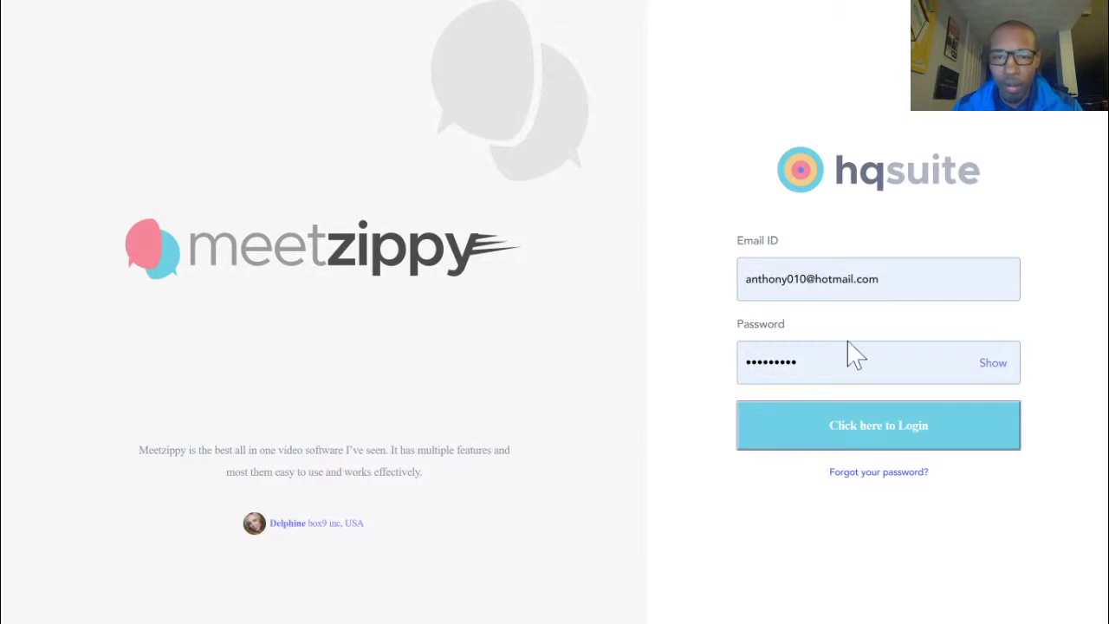
click(862, 441)
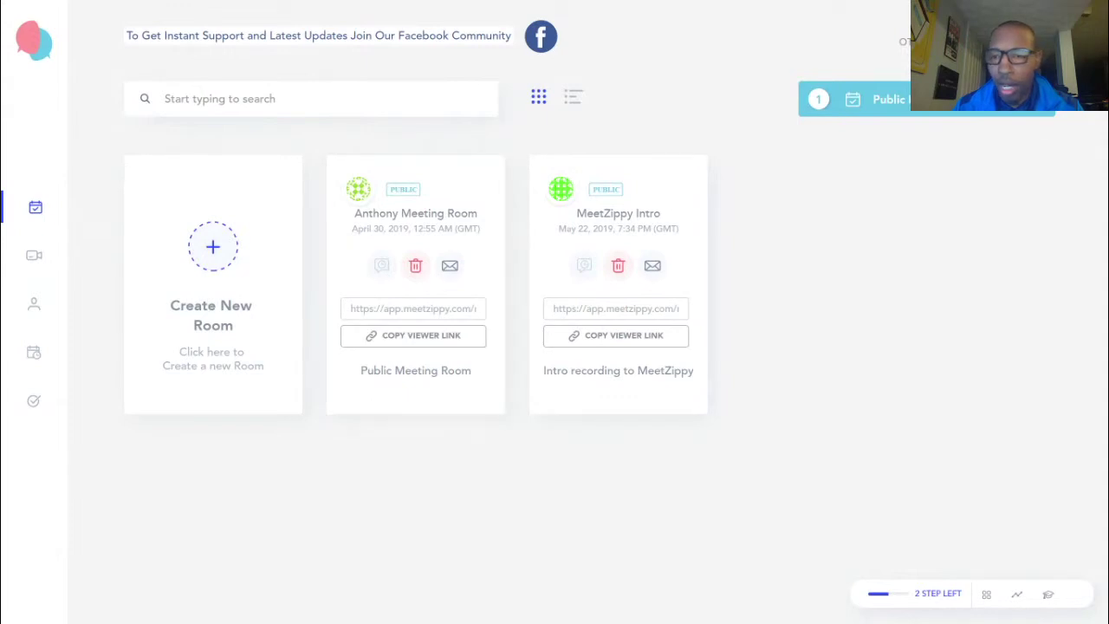
click(1036, 108)
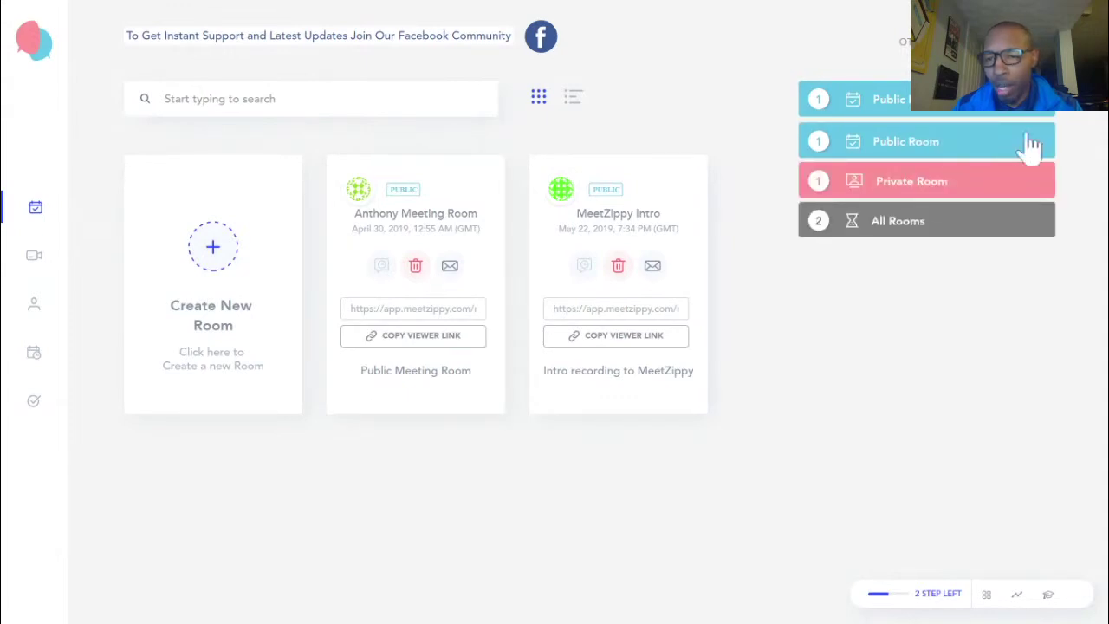
click(1040, 114)
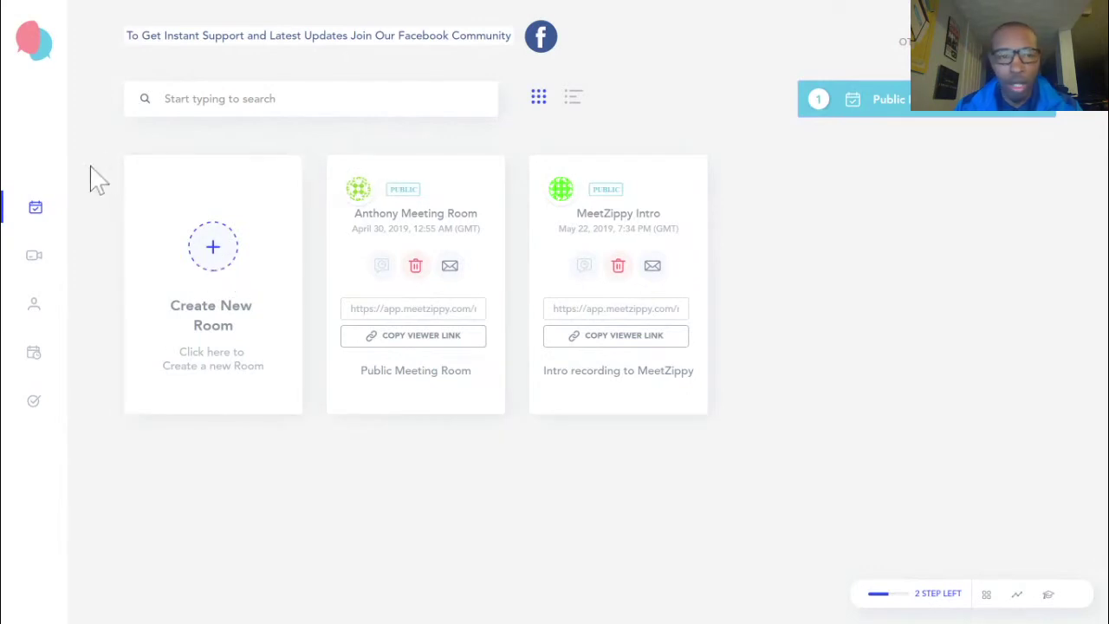
Create and save private room 'Private Test Room', described as 'test room', with an entry code
click(217, 248)
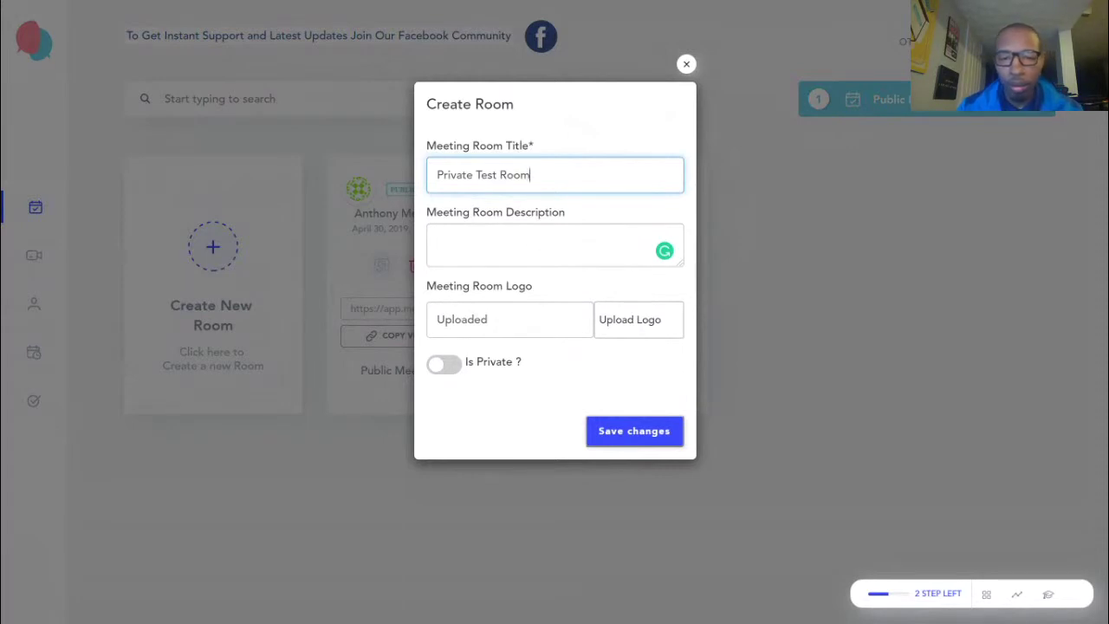
click(537, 234)
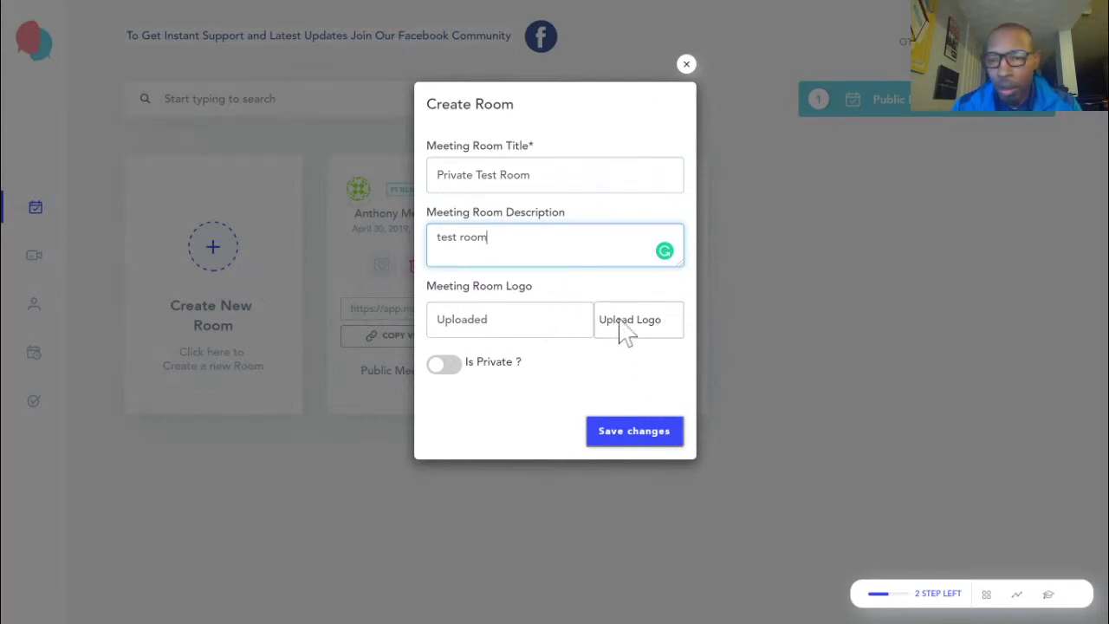
click(445, 366)
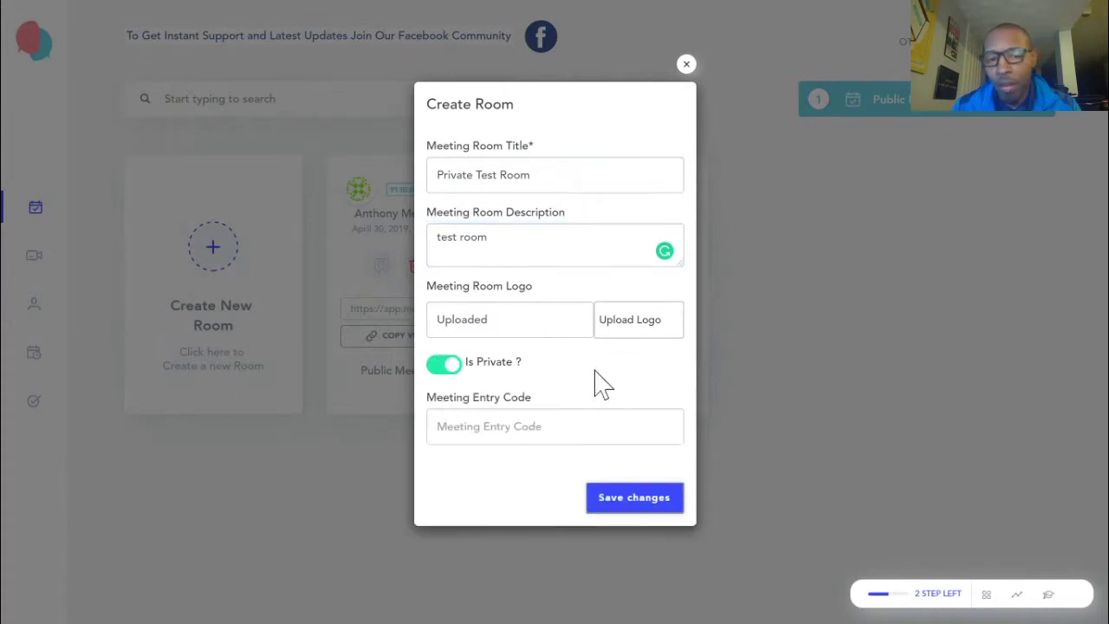
click(519, 427)
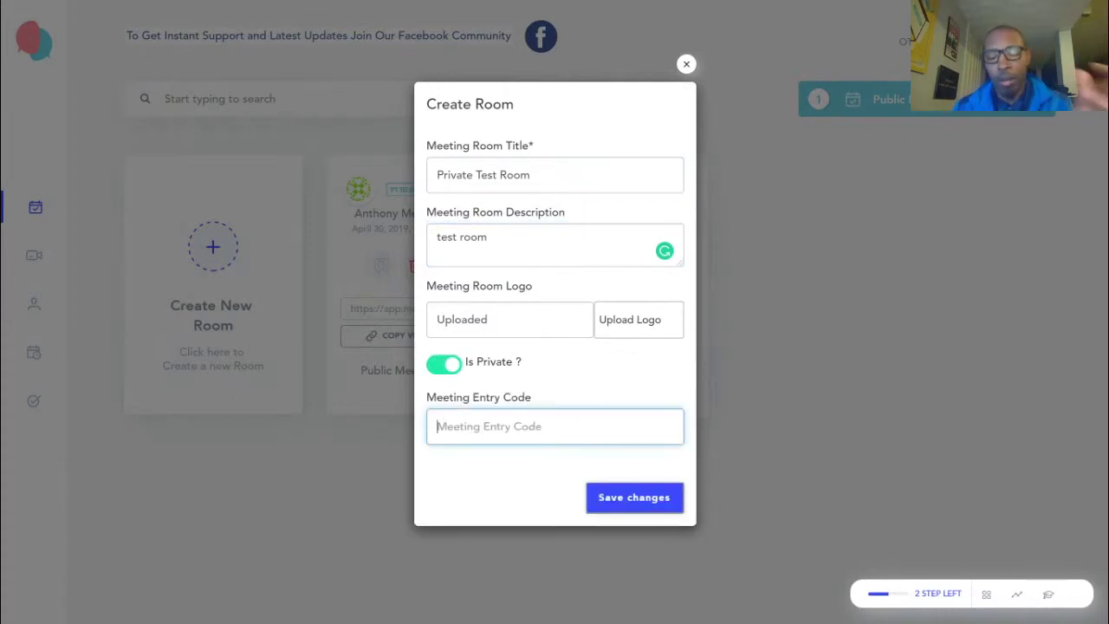
text(12345)
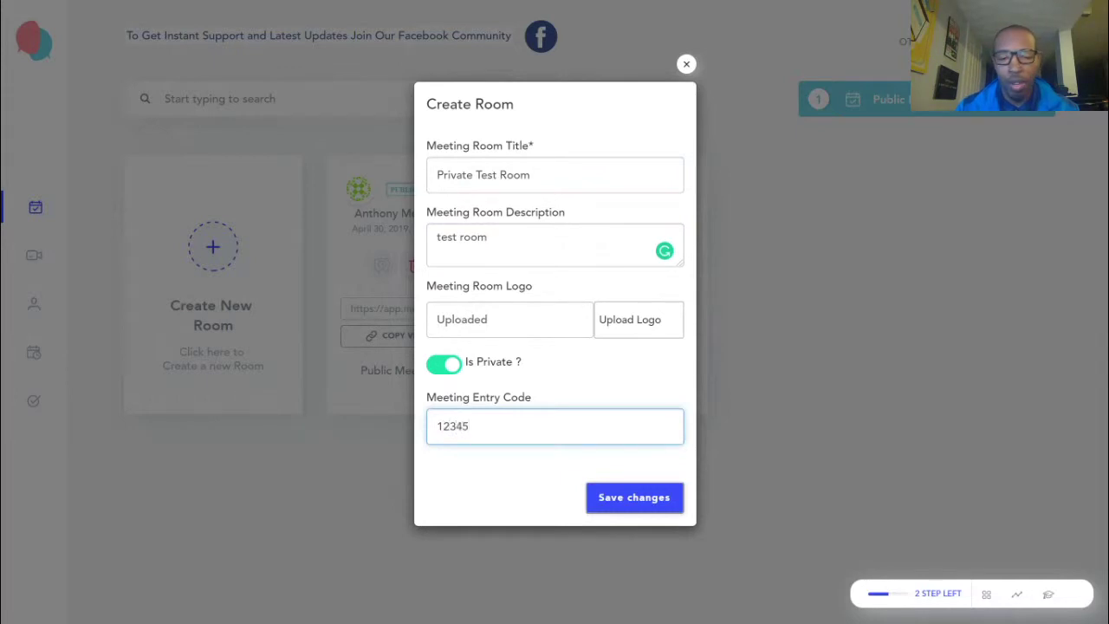
click(654, 506)
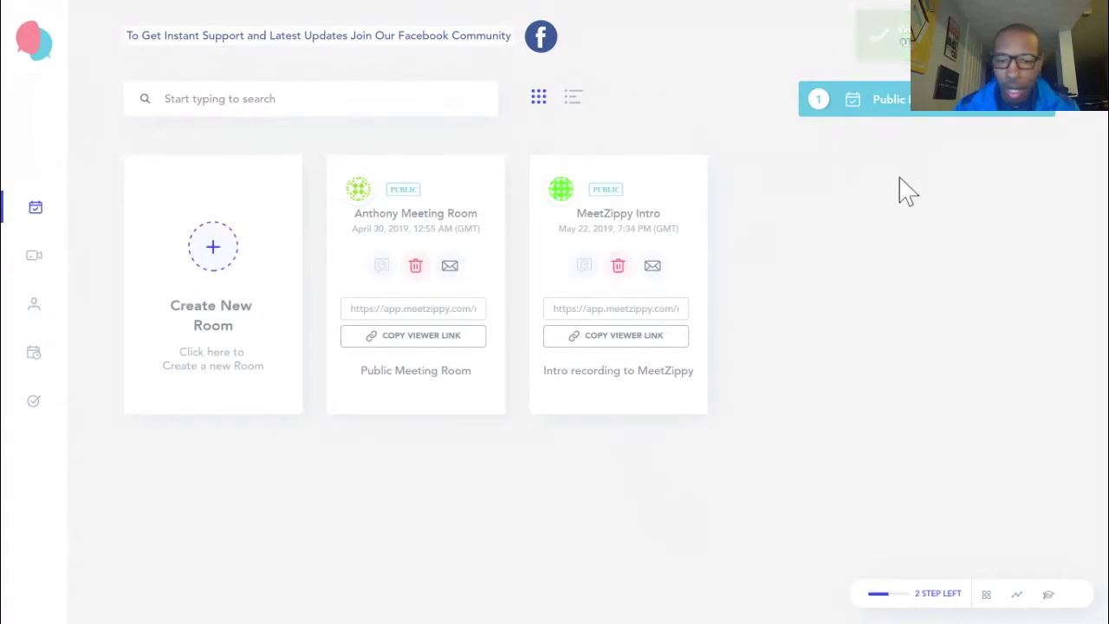
Filter the rooms to Private Room, leaving Private Test Room and boo
click(900, 113)
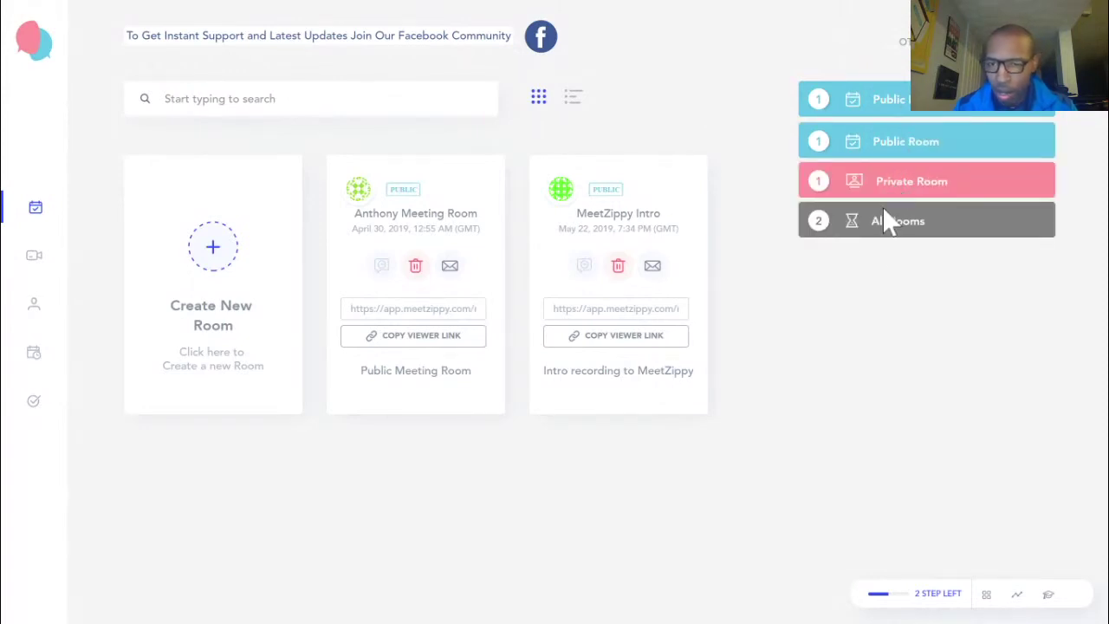
click(888, 187)
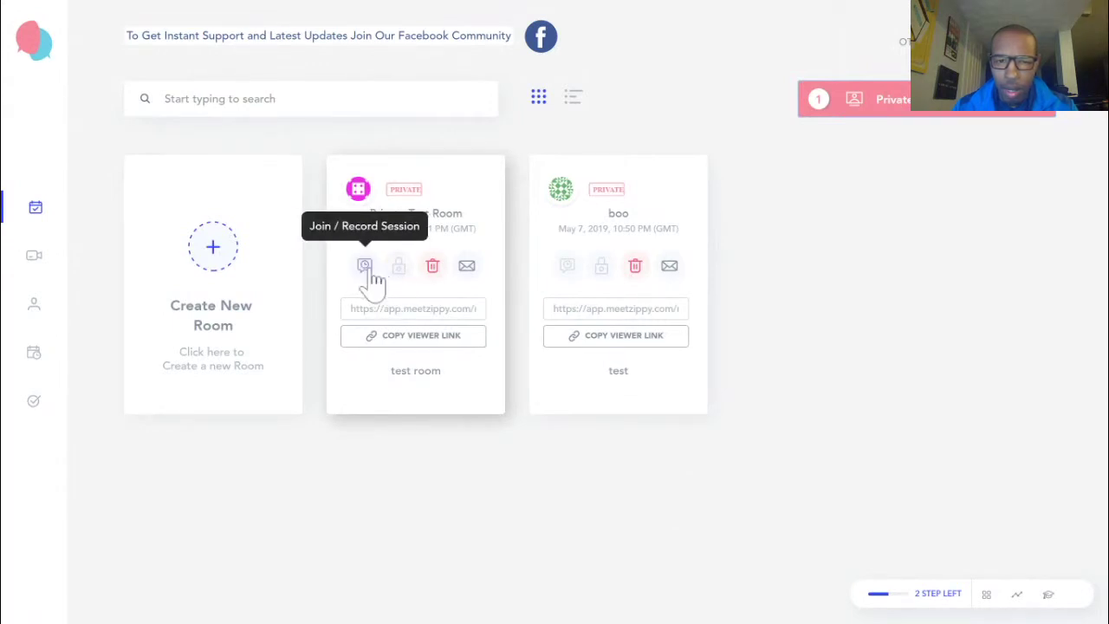
click(467, 268)
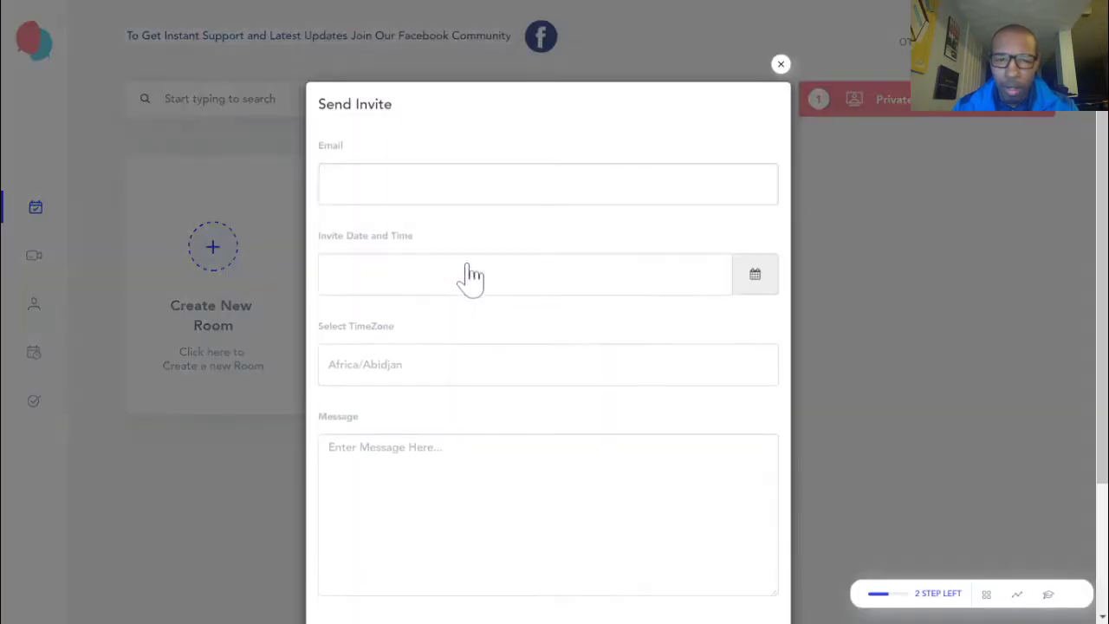
click(753, 275)
click(539, 315)
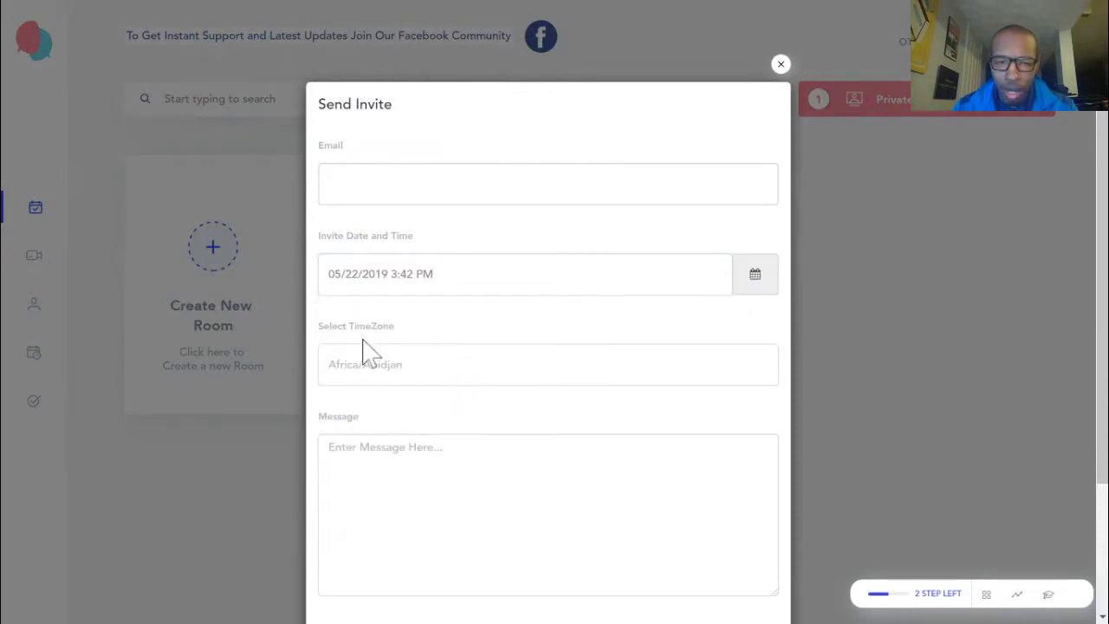
click(448, 372)
triple_click(626, 112)
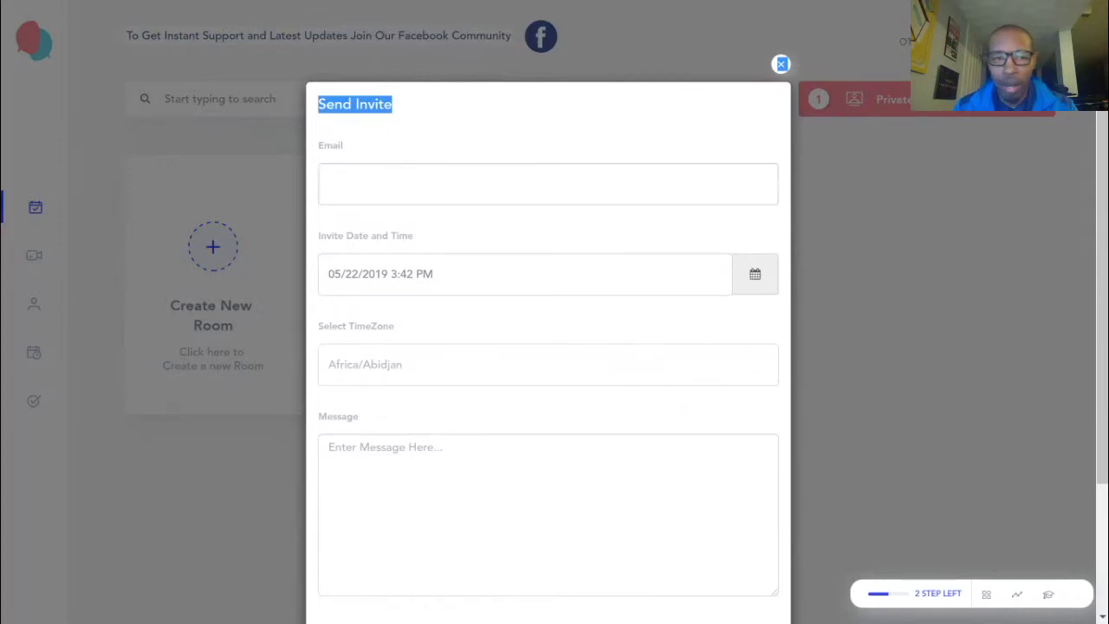
click(547, 184)
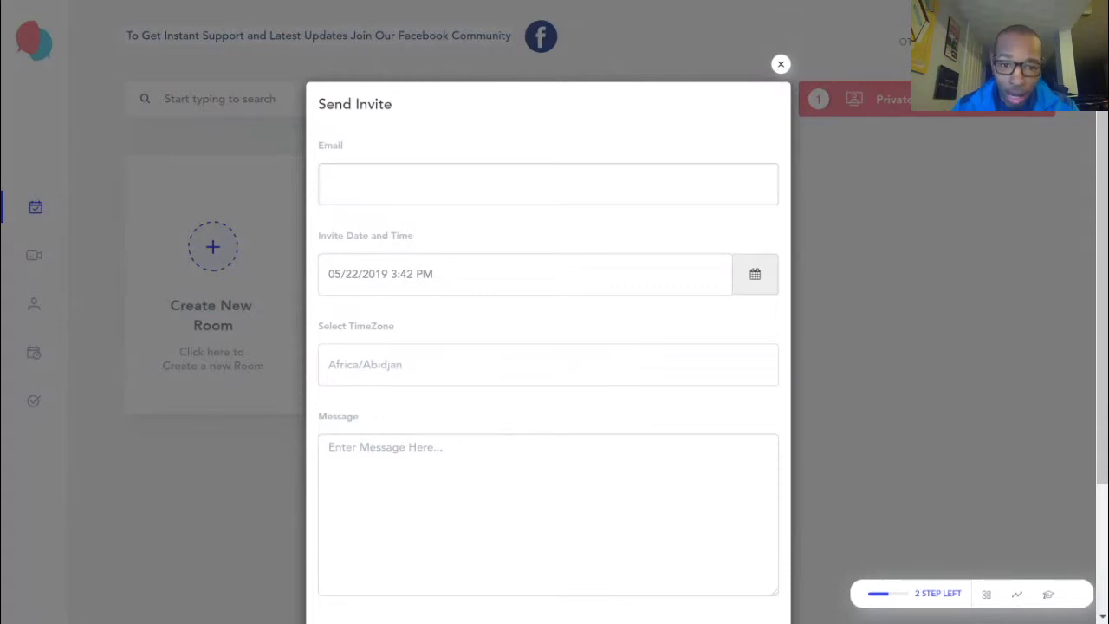
text(an)
key(Down)
key(Return)
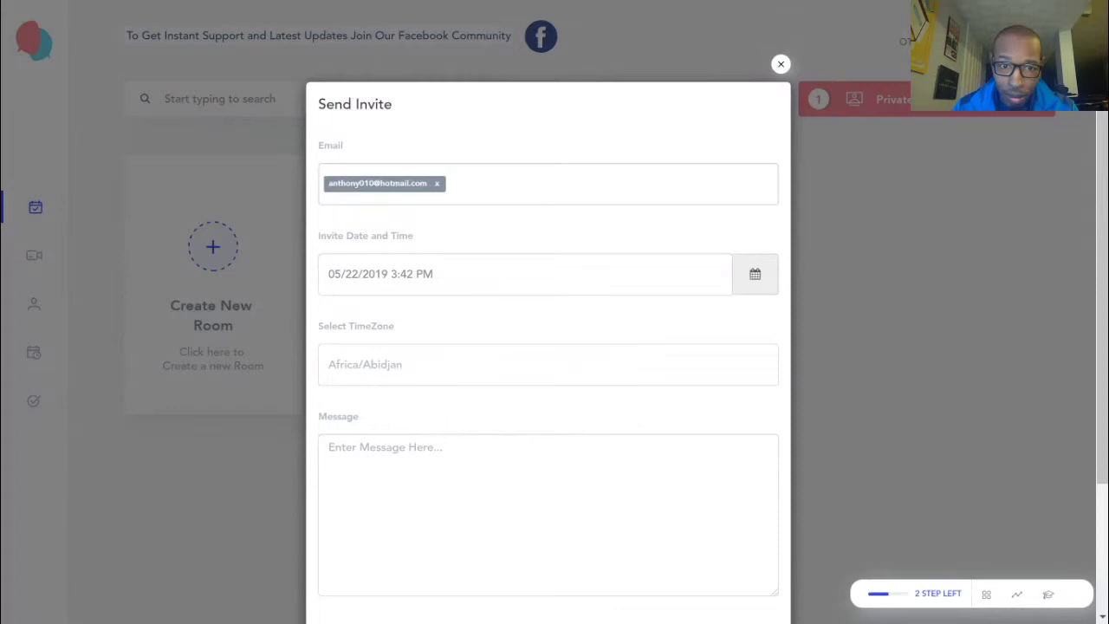
click(438, 185)
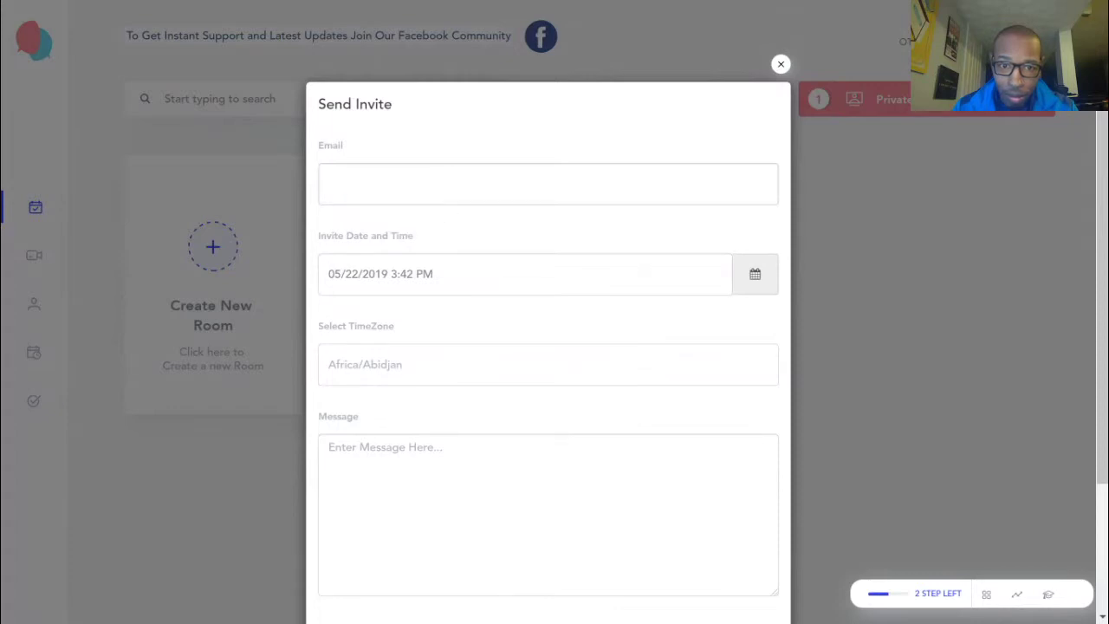
text(lyc)
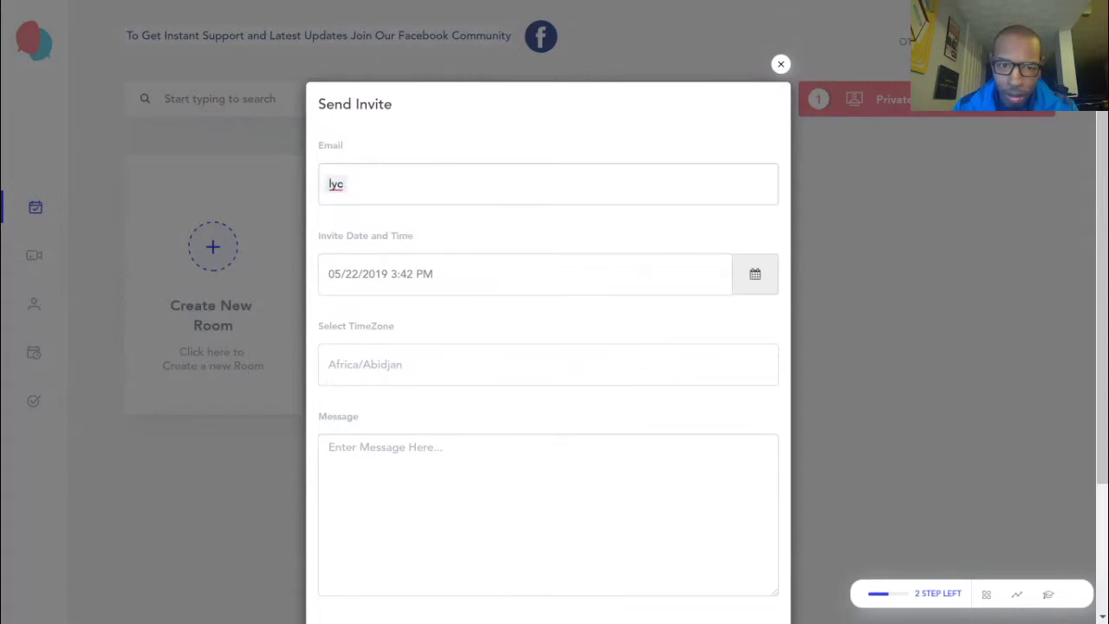
key(Return)
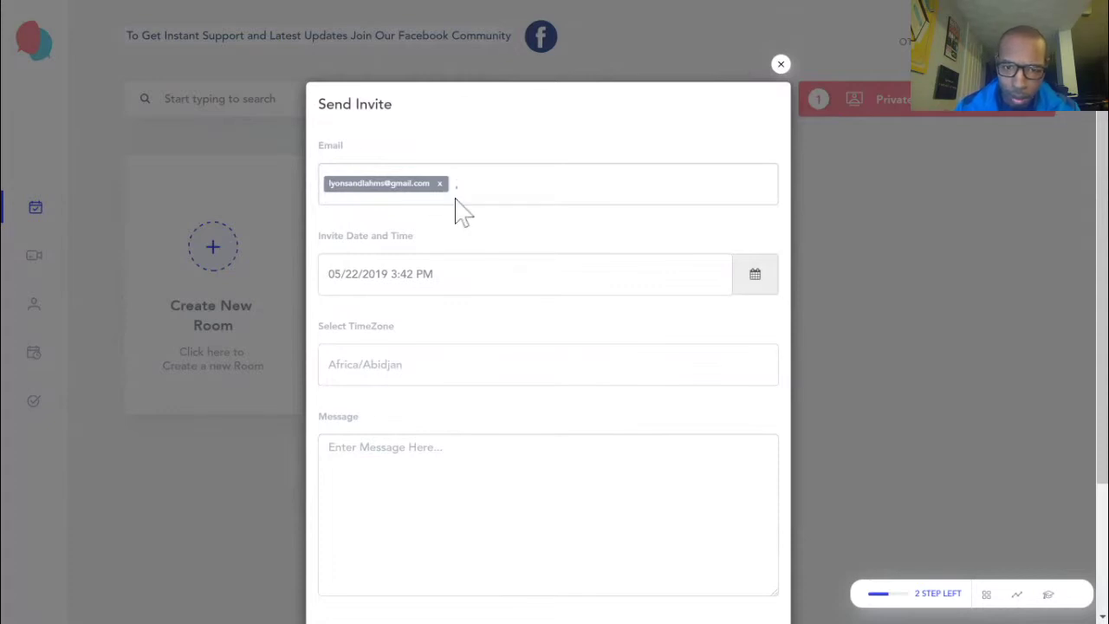
key(Return)
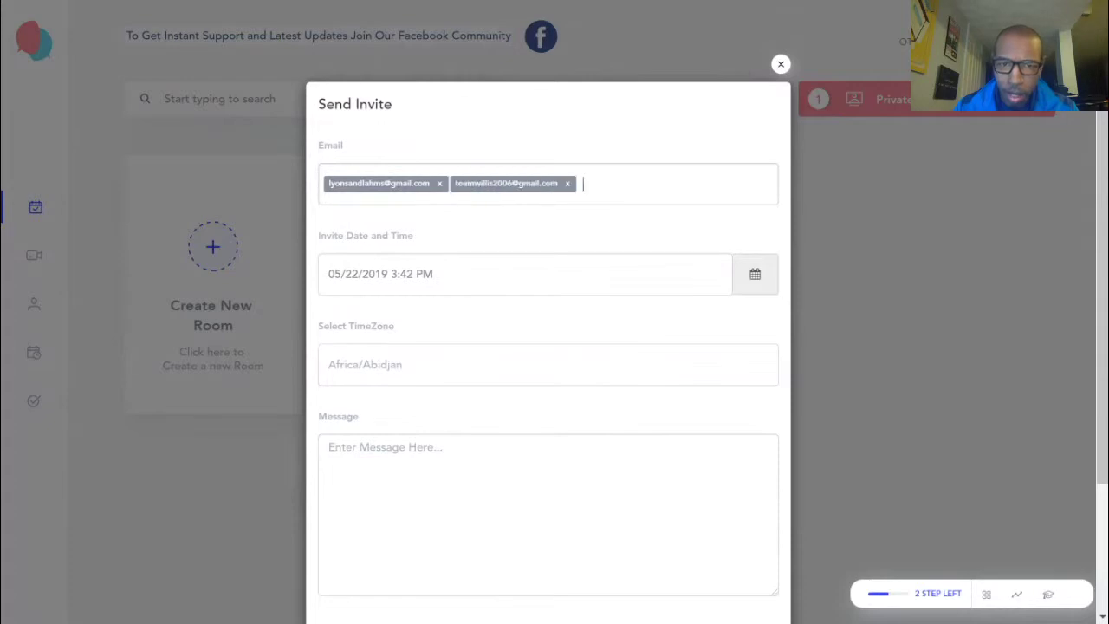
click(567, 183)
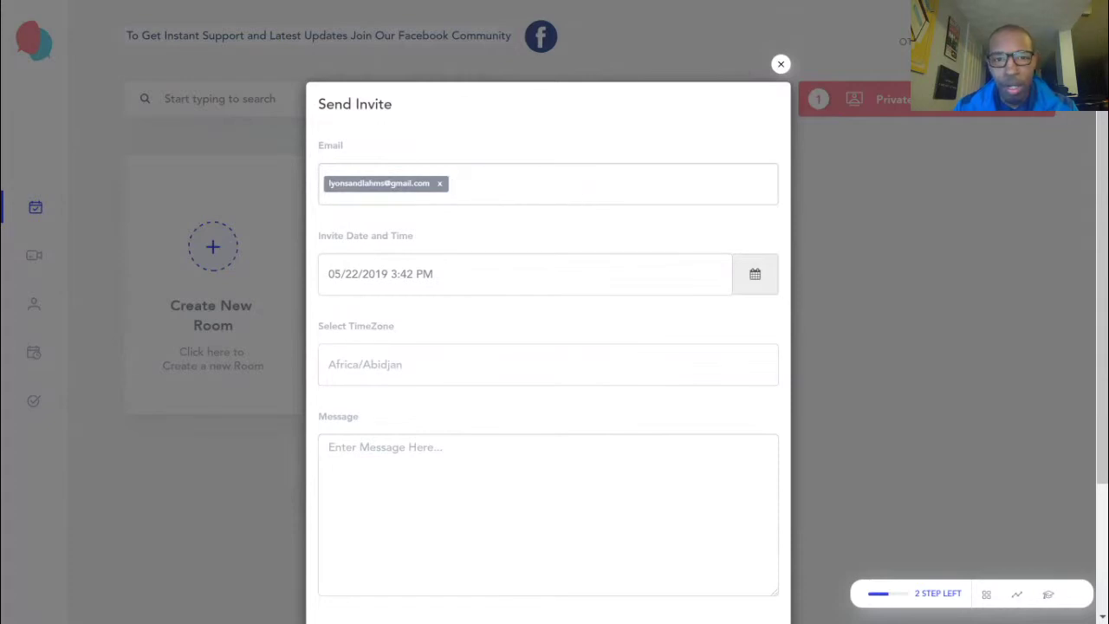
click(440, 183)
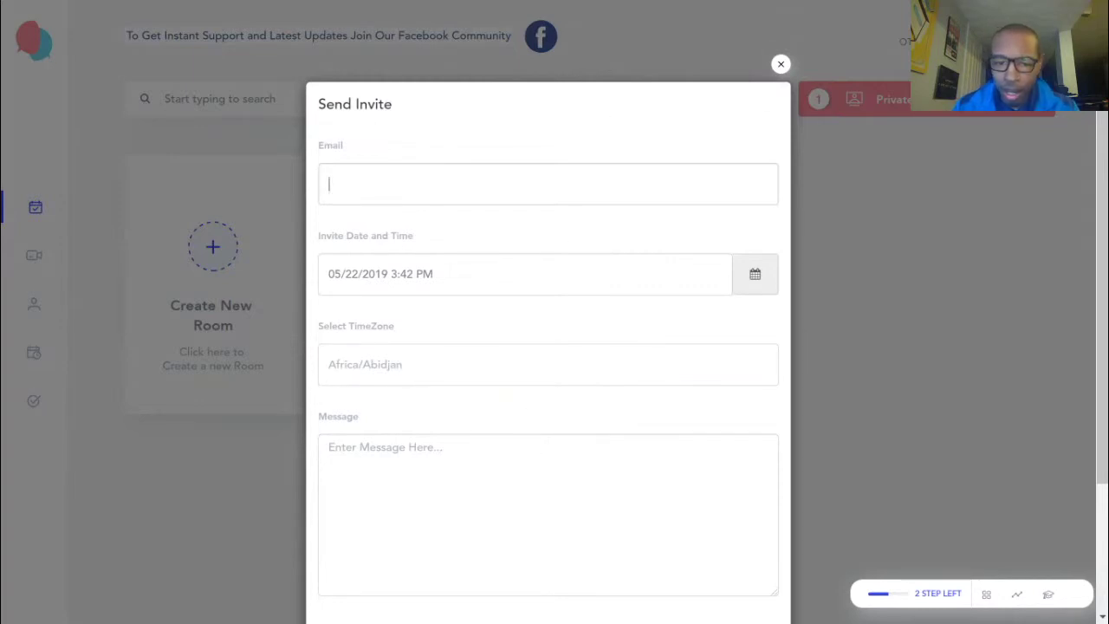
Close the invite form without sending it
click(780, 67)
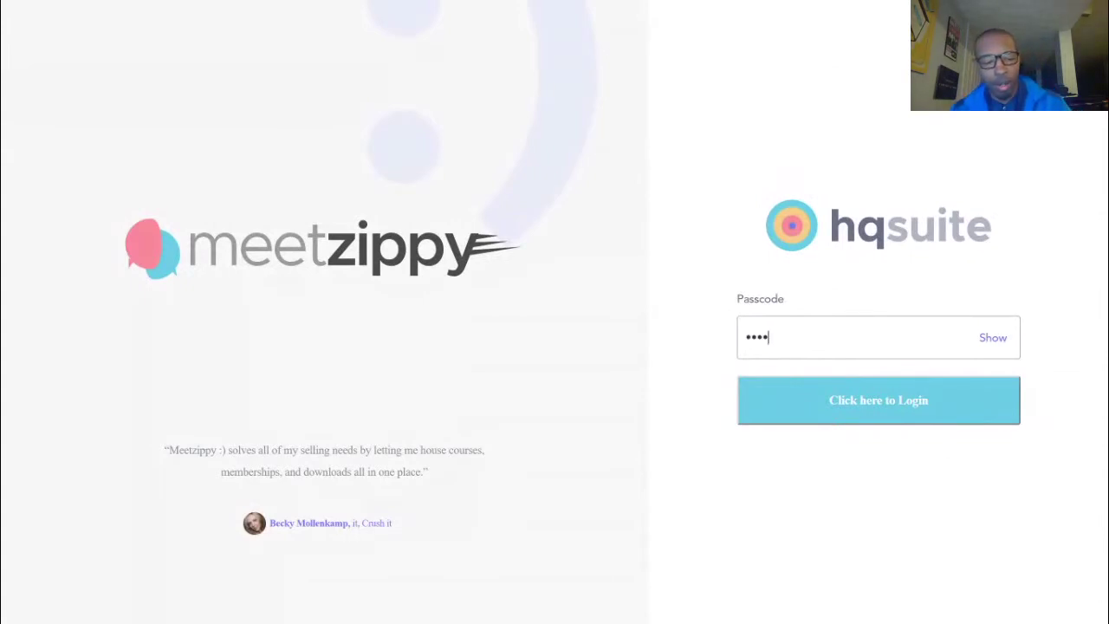
Submit the passcode to enter the MeetZippy Intro meeting room
click(866, 416)
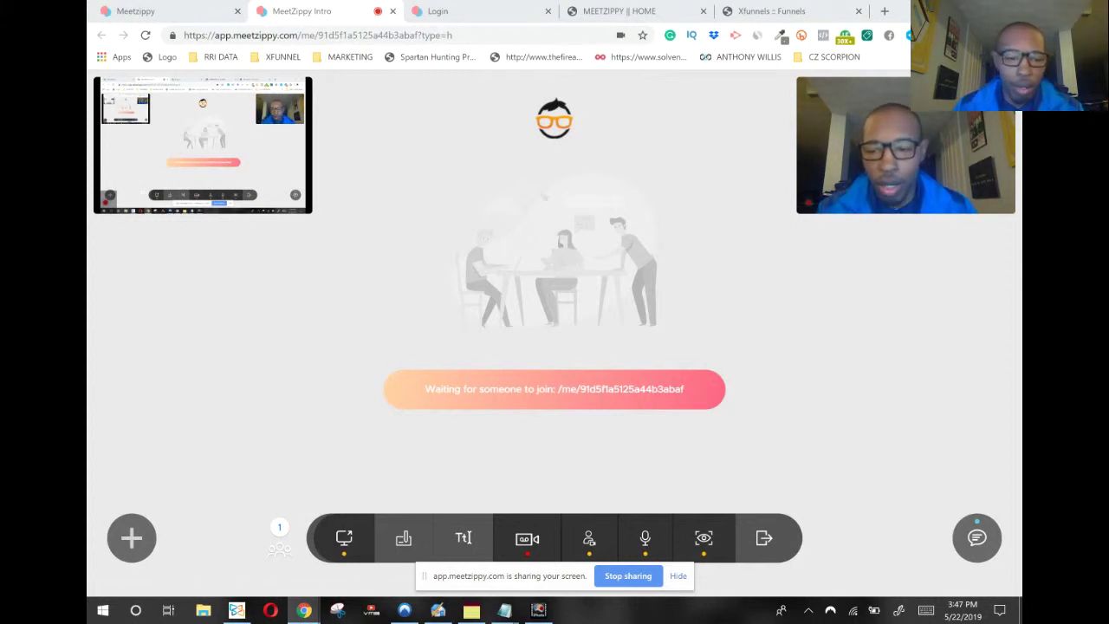
click(131, 537)
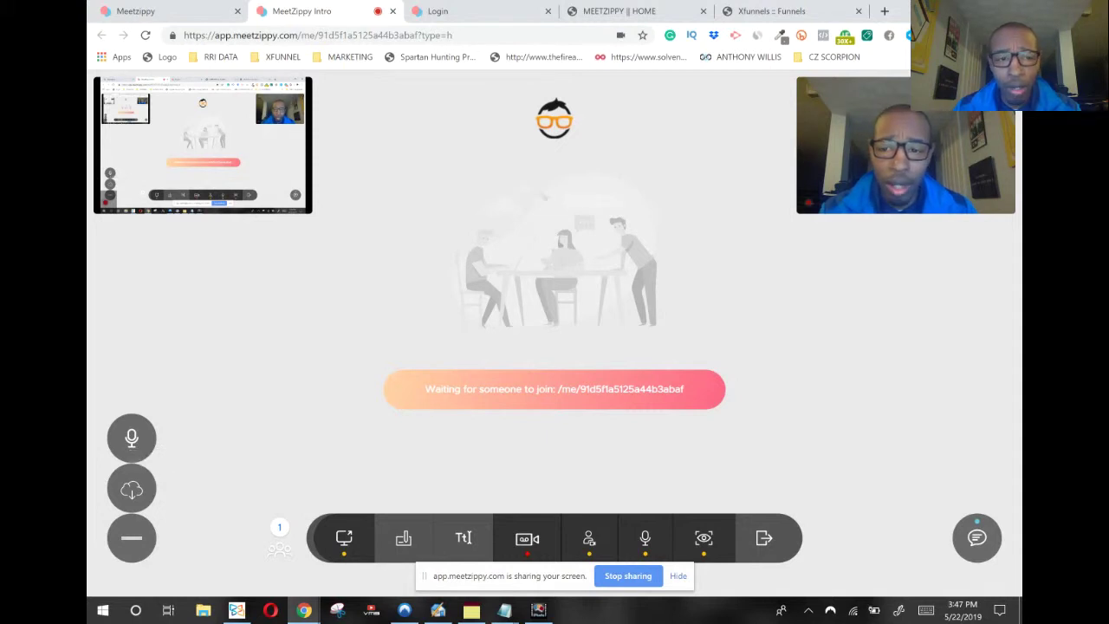
click(132, 537)
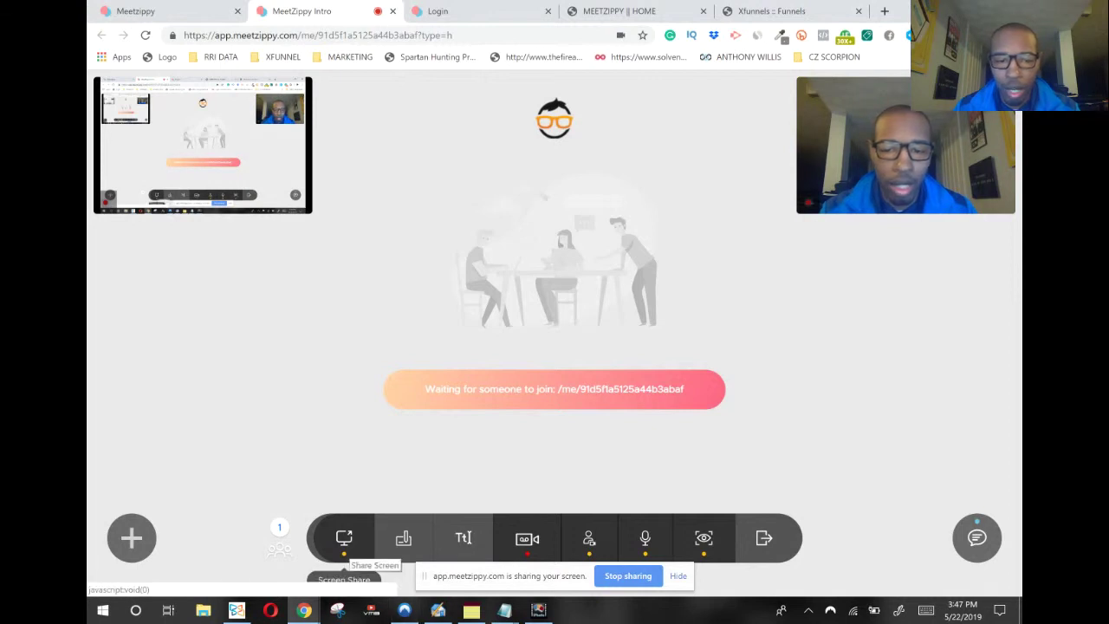
Draw two red freehand strokes on the whiteboard and dismiss the capture's Save As dialog
click(404, 537)
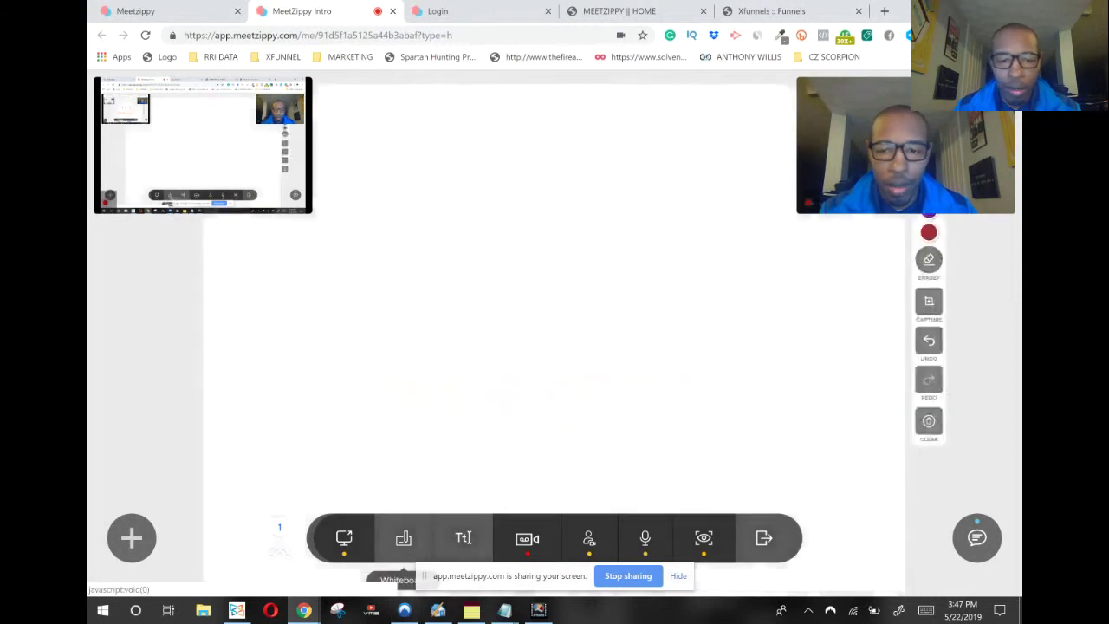
mouse_move(608, 224)
mouse_down()
mouse_move(674, 301)
mouse_move(762, 373)
mouse_move(711, 412)
mouse_move(640, 227)
mouse_up()
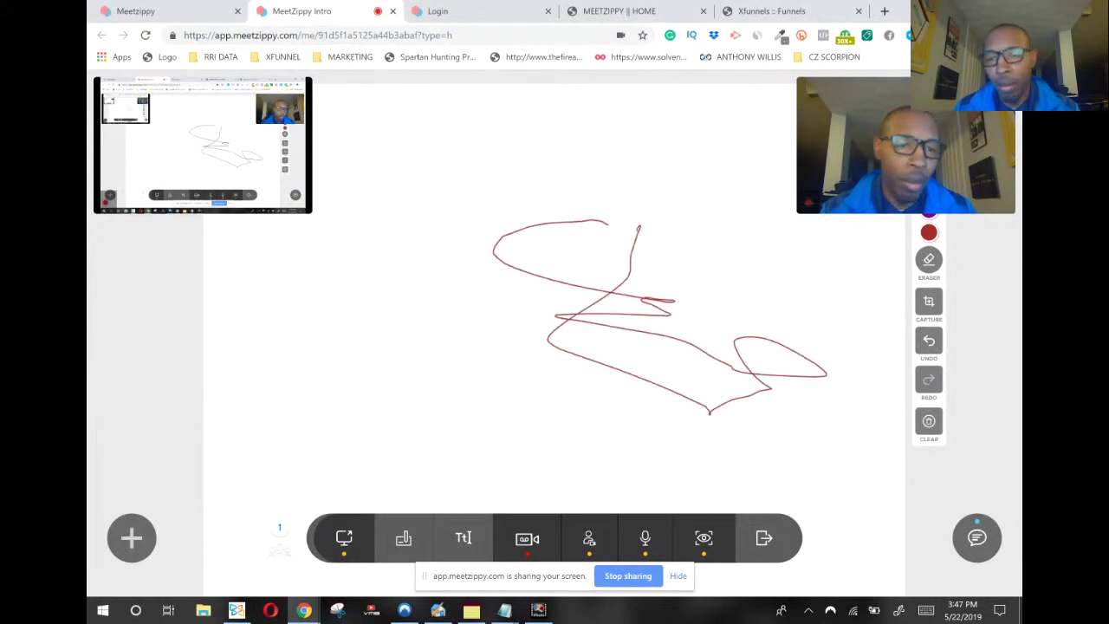
drag(651, 185, 732, 324)
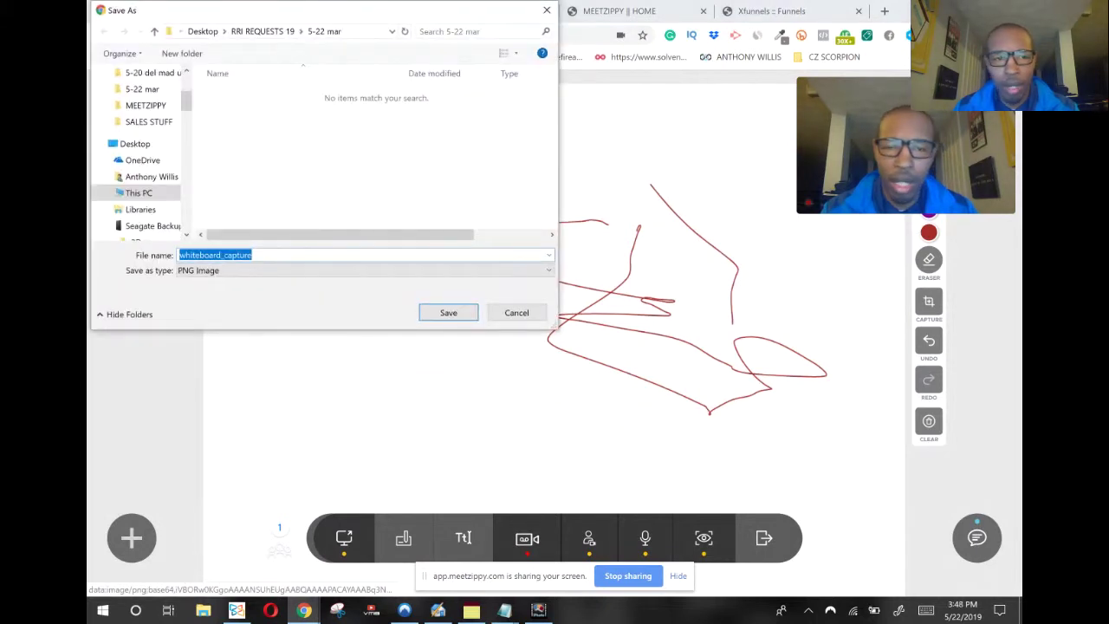
click(547, 11)
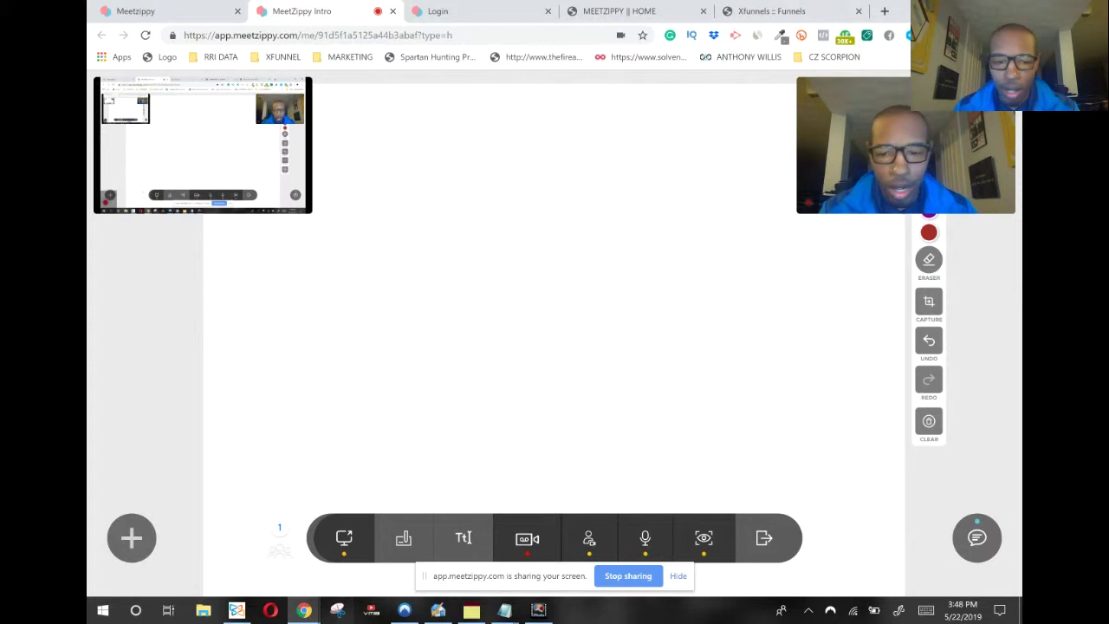
Open the shared code editor, then close it to return to the waiting screen
click(464, 537)
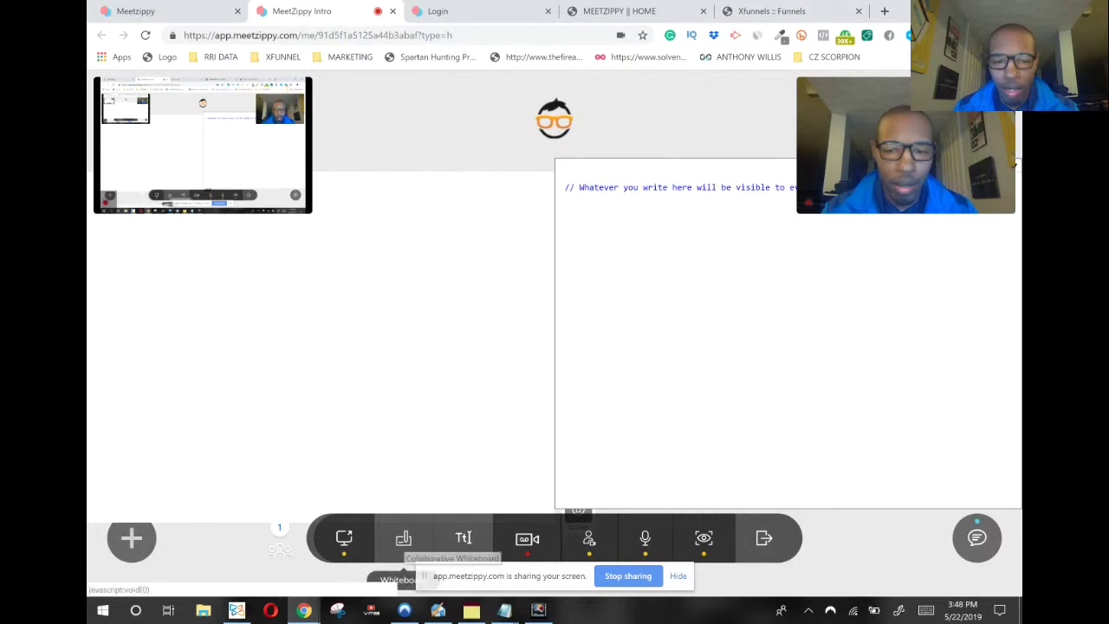
click(403, 537)
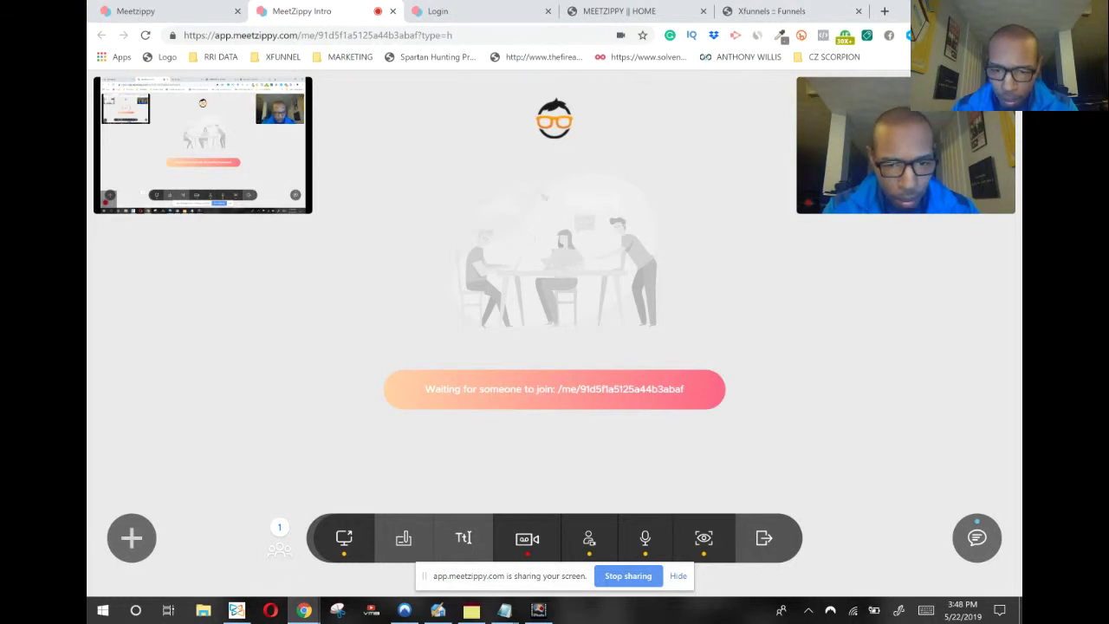
Stop screen sharing and bring up the meeting chat panel
click(678, 575)
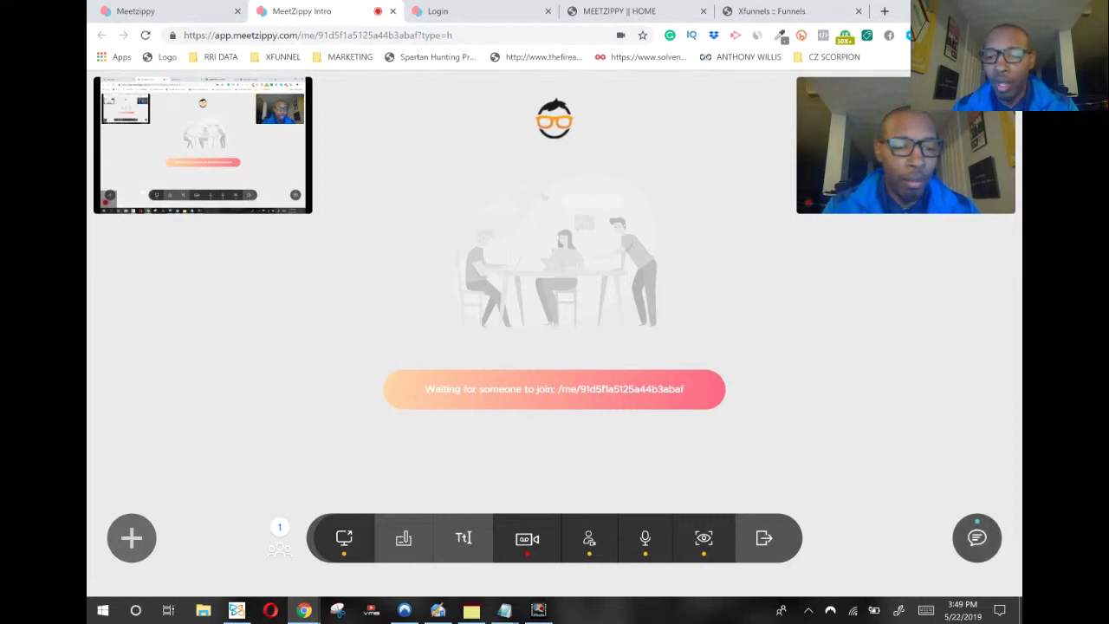
click(976, 537)
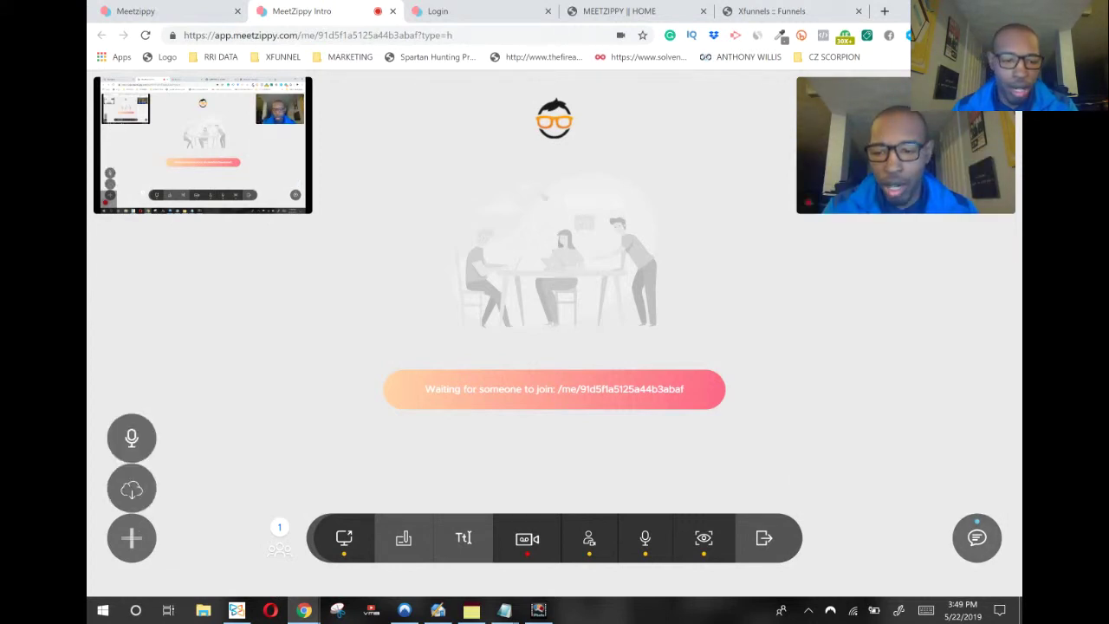
click(132, 488)
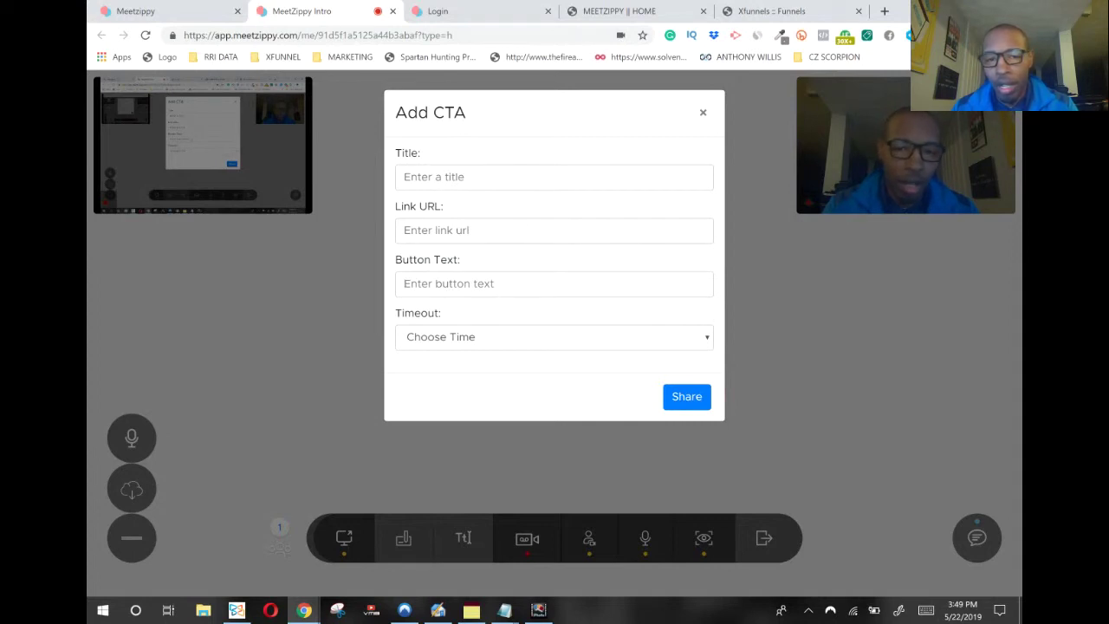
click(473, 337)
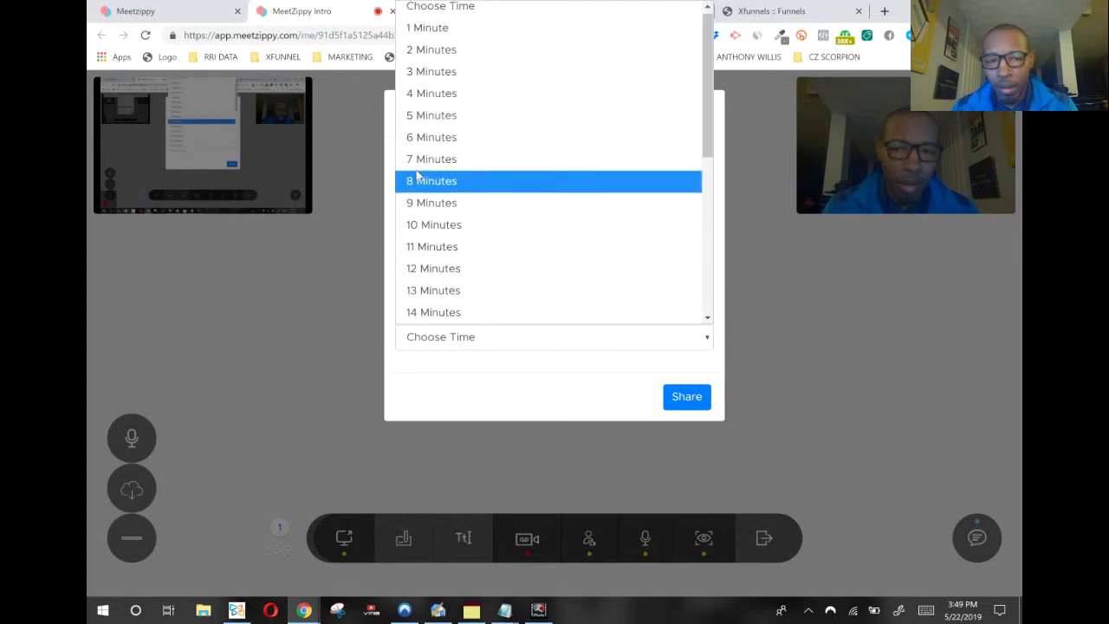
scroll(496, 294, down, 5)
scroll(494, 303, down, 1)
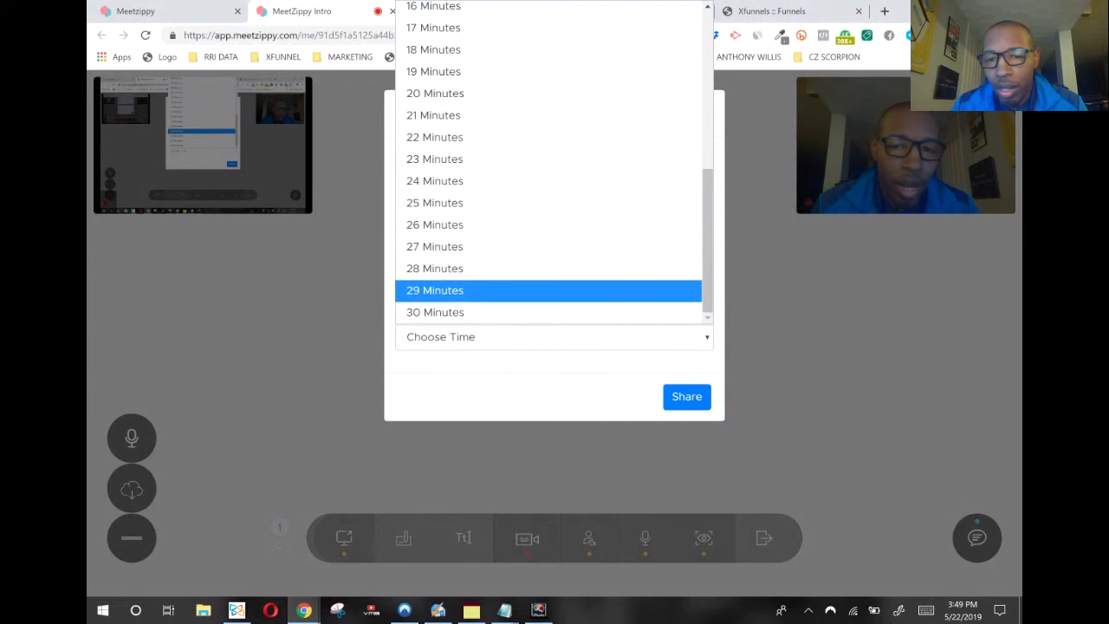
key(Escape)
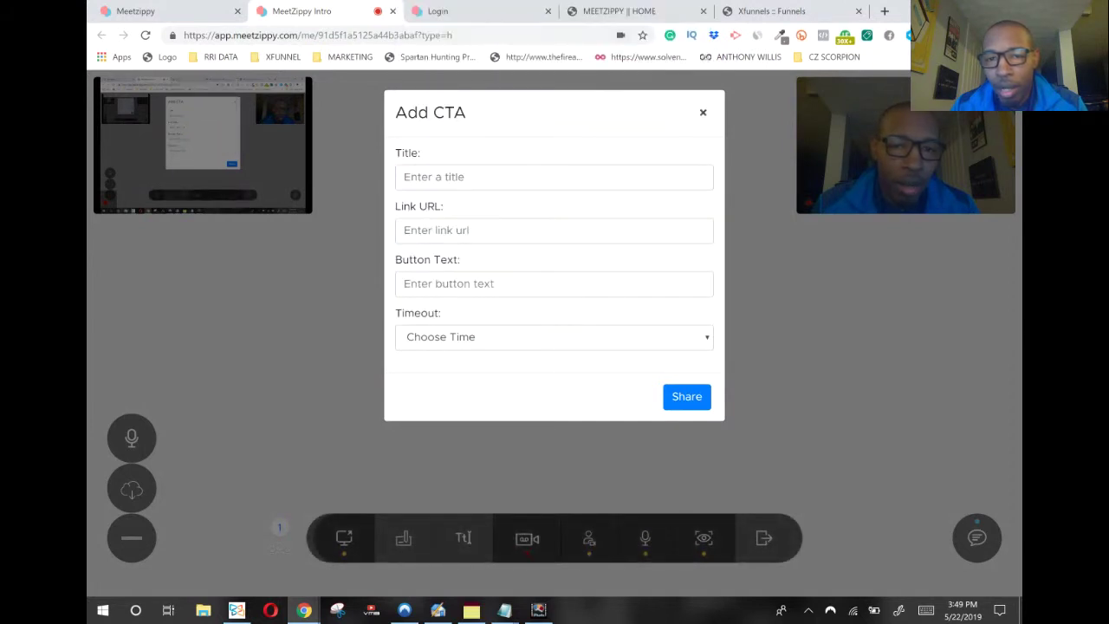
key(Escape)
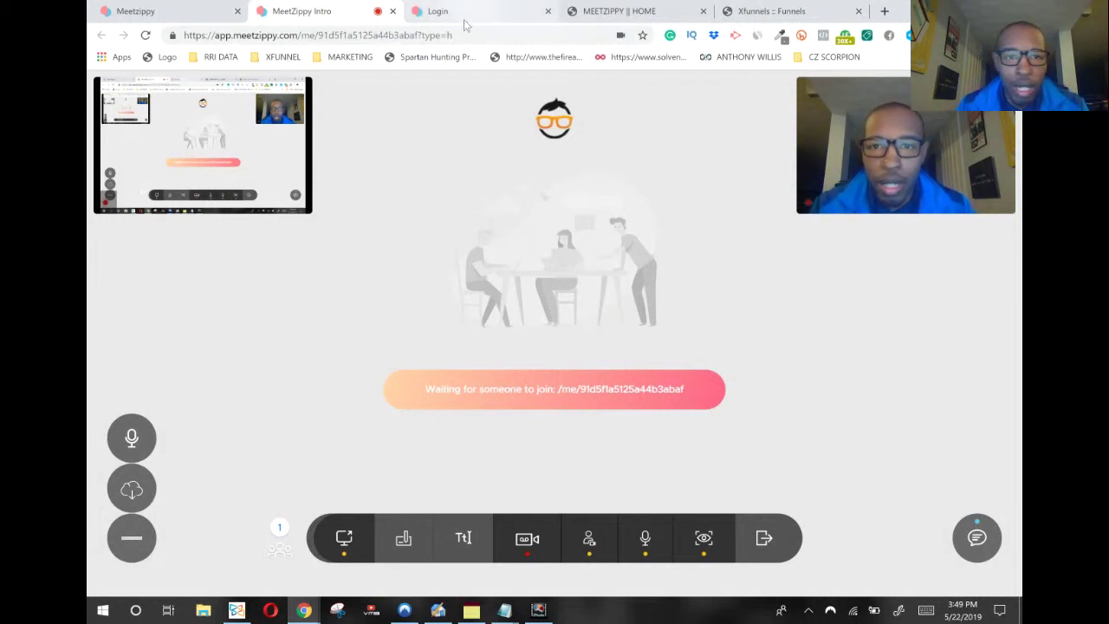
Switch browser tabs back to the MeetZippy rooms dashboard showing Private Test Room and boo
mouse_move(247, 136)
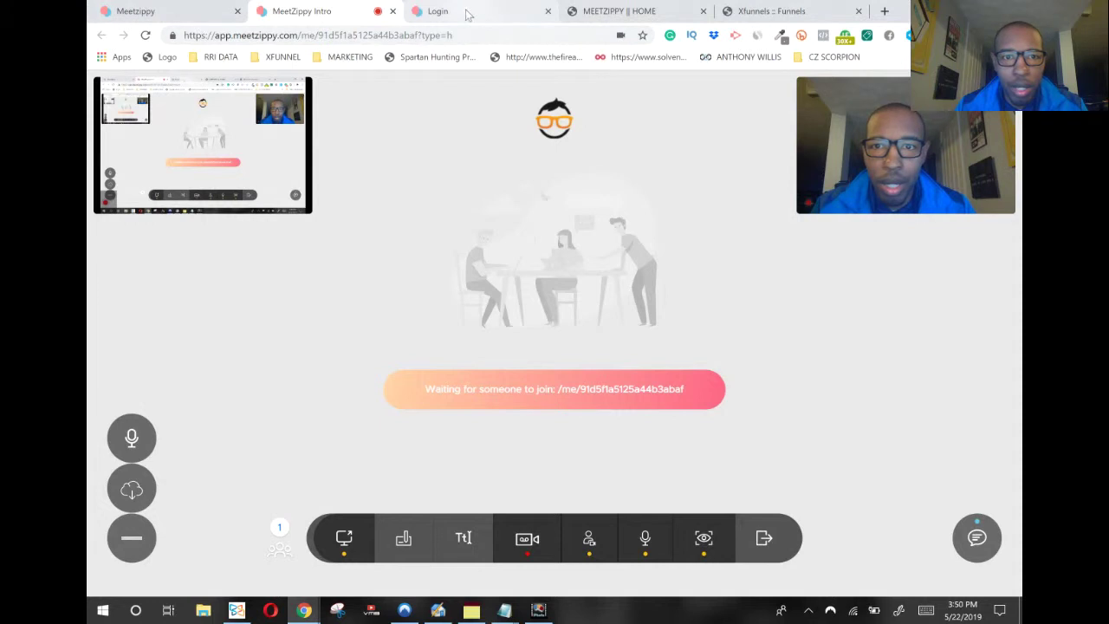
click(466, 15)
click(189, 13)
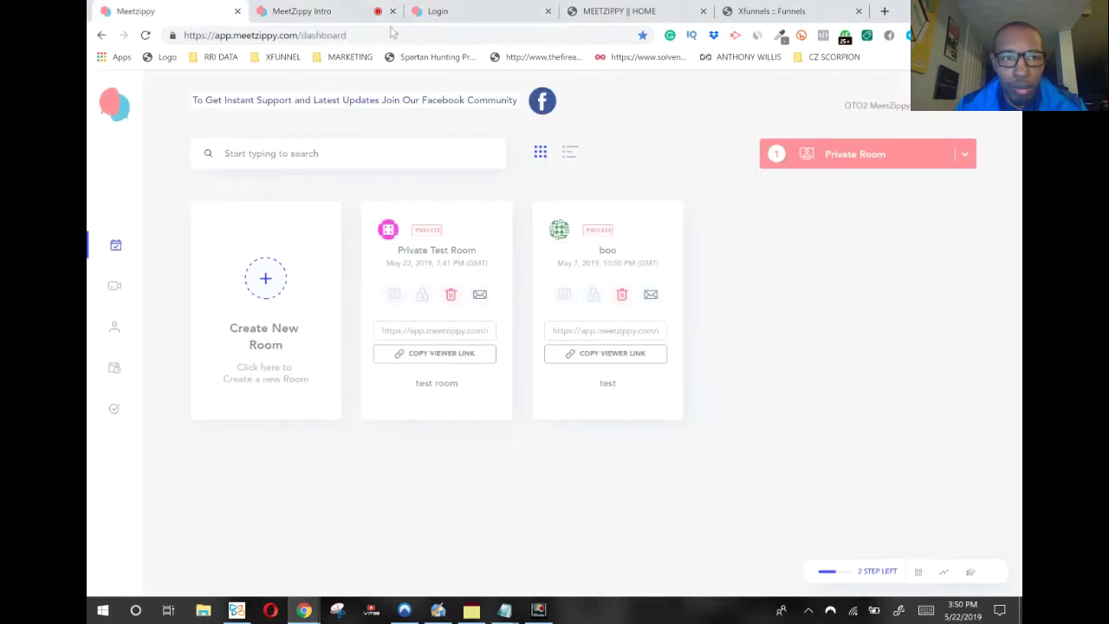
click(333, 19)
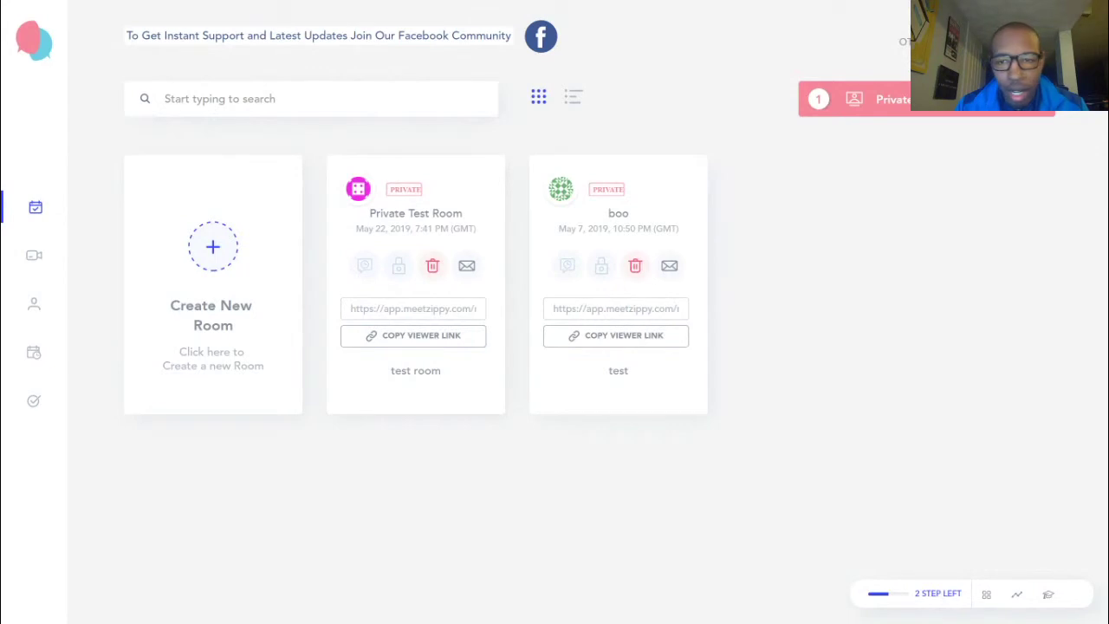
mouse_move(1039, 108)
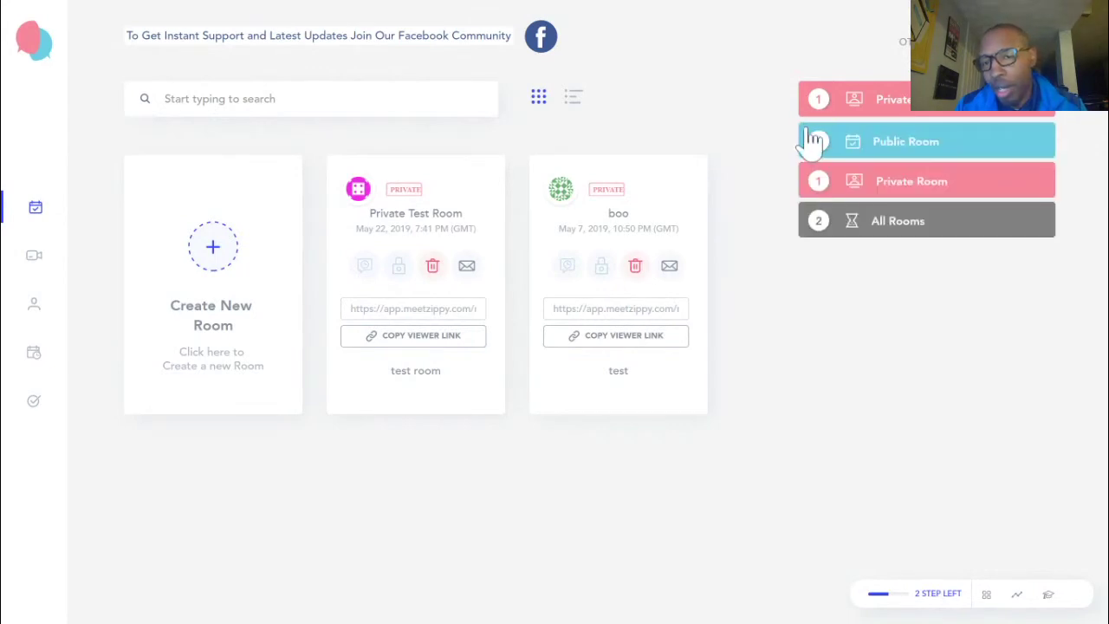
Reset the room-type filter to All Rooms
click(879, 234)
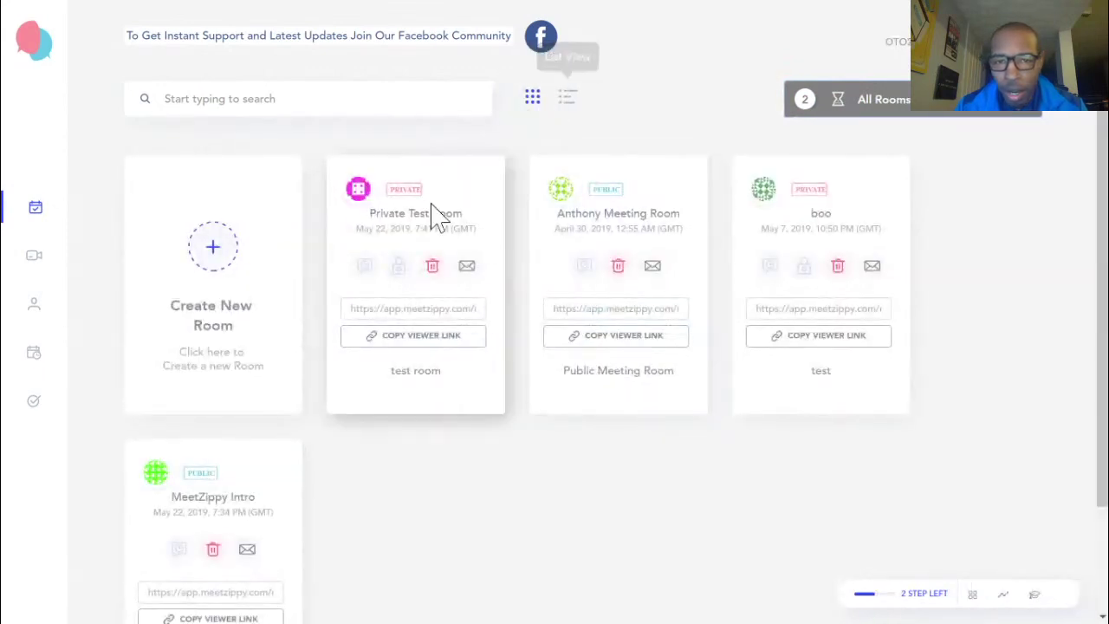
scroll(381, 286, down, 2)
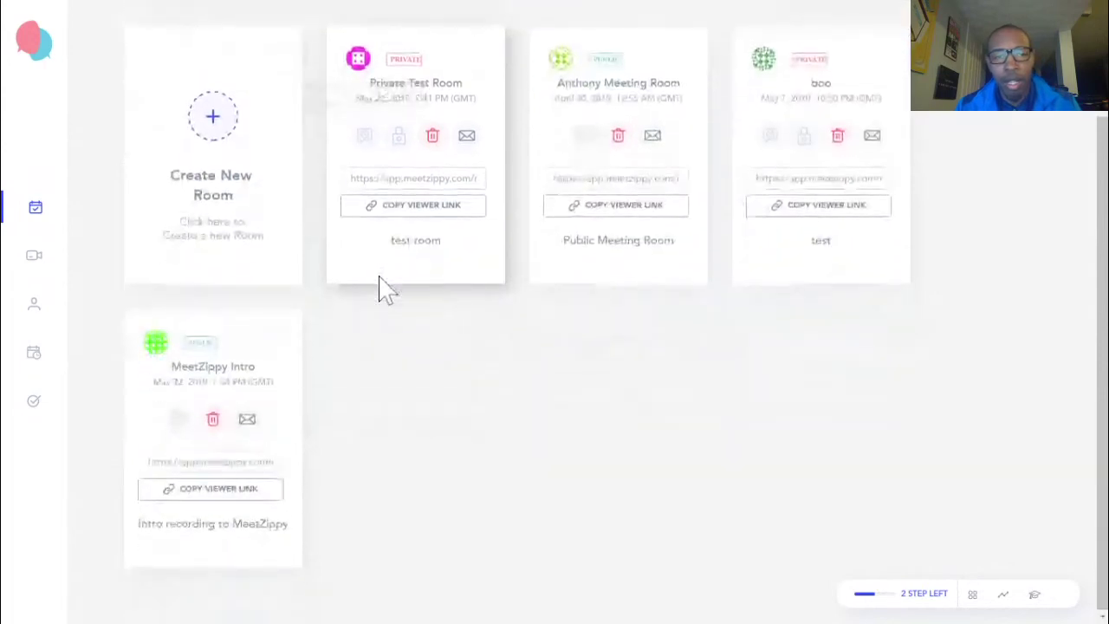
scroll(407, 251, up, 1)
Switch the rooms to List View, back to Grid View, then filter to Public Room
click(569, 49)
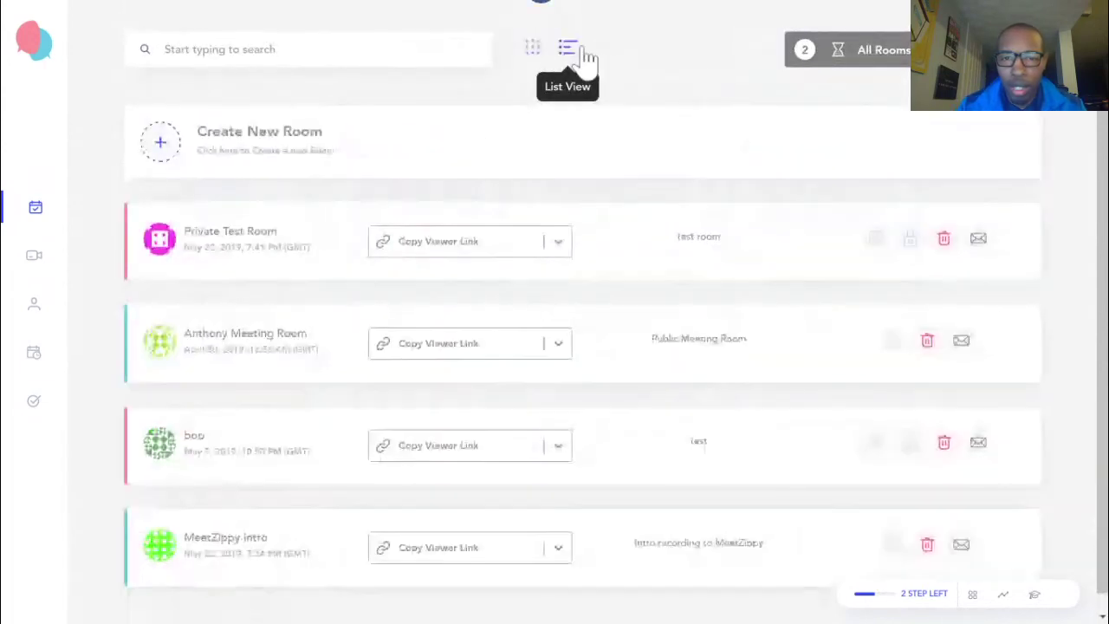
scroll(192, 313, down, 1)
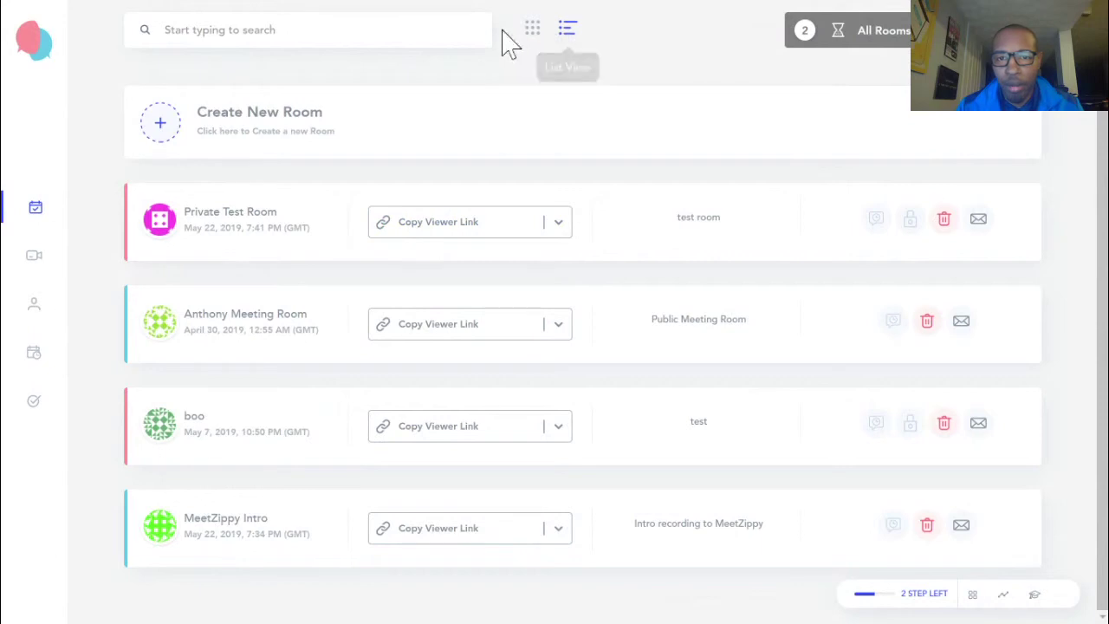
click(531, 35)
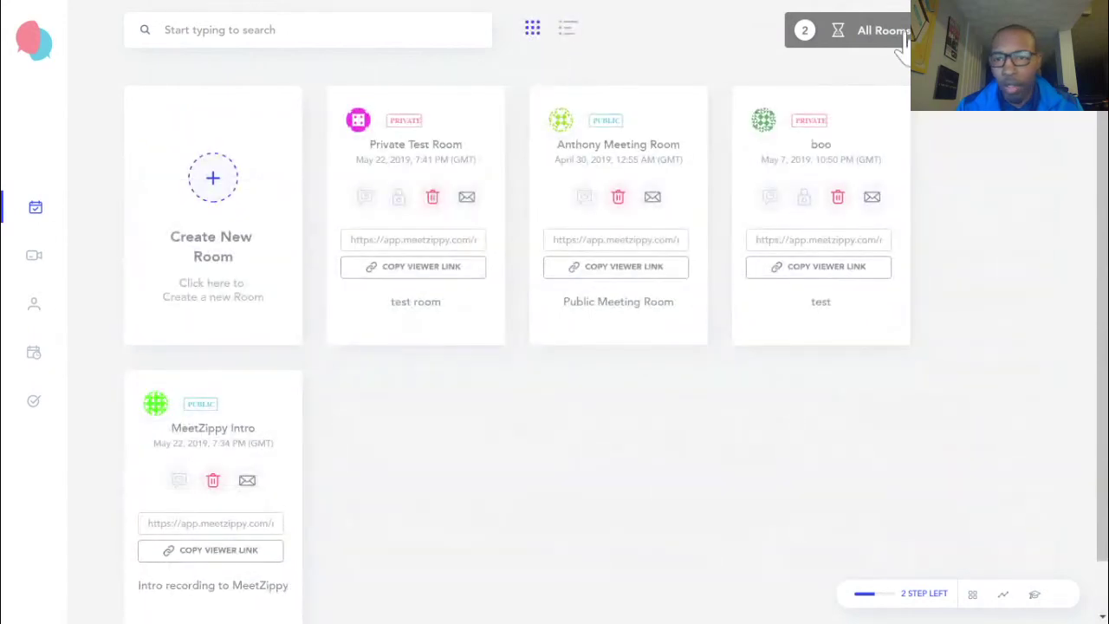
click(901, 30)
click(900, 75)
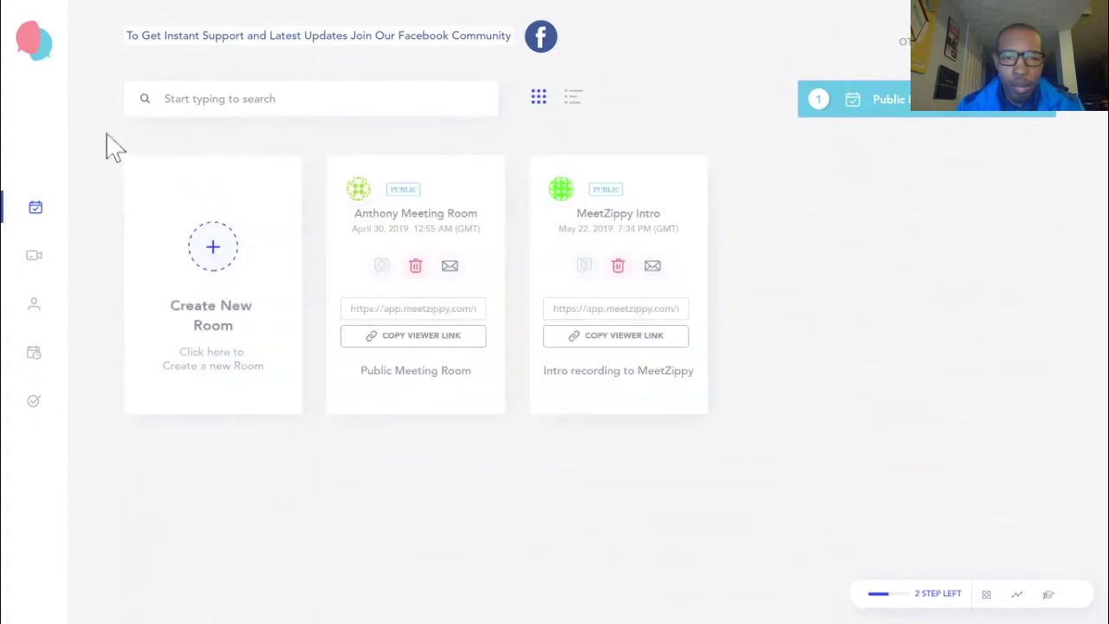
On the Recordings page, get the embed code for the second recording
click(33, 270)
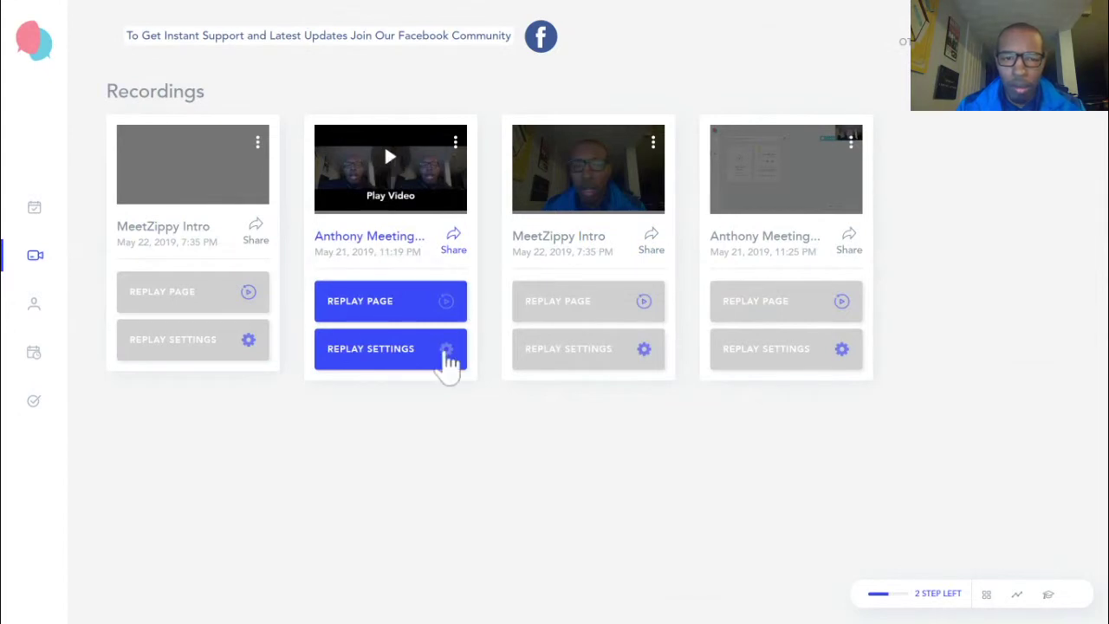
click(455, 143)
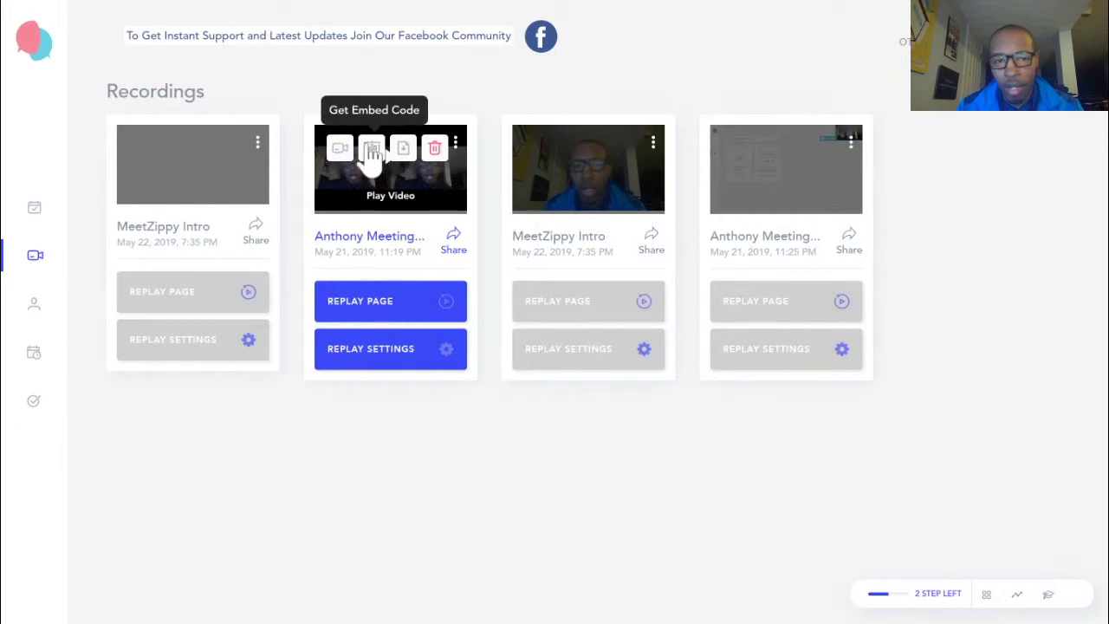
click(371, 150)
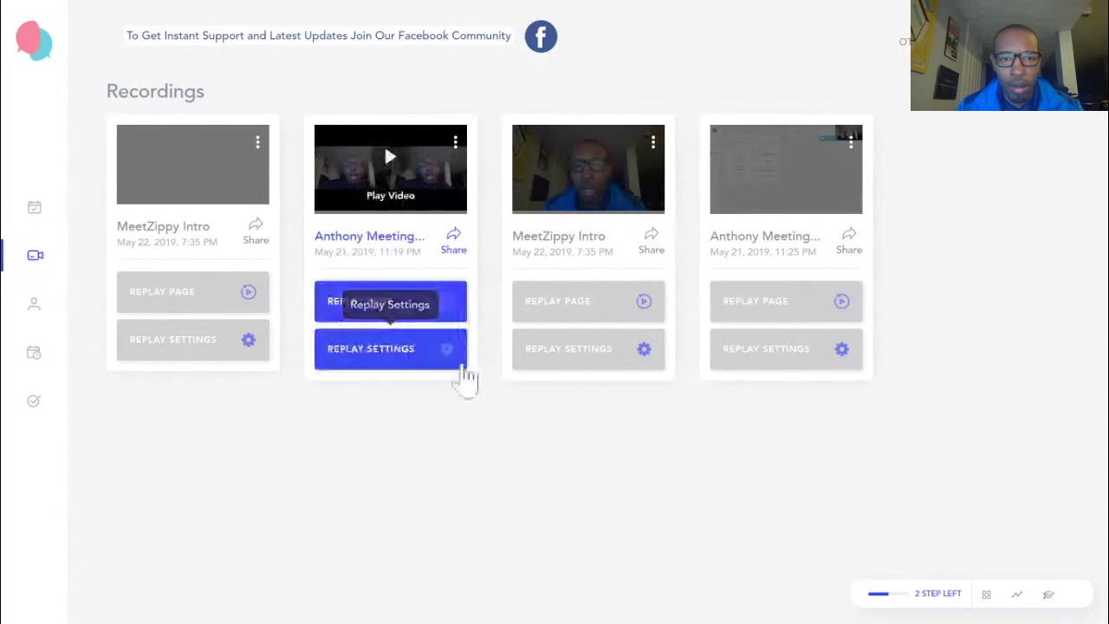
click(464, 351)
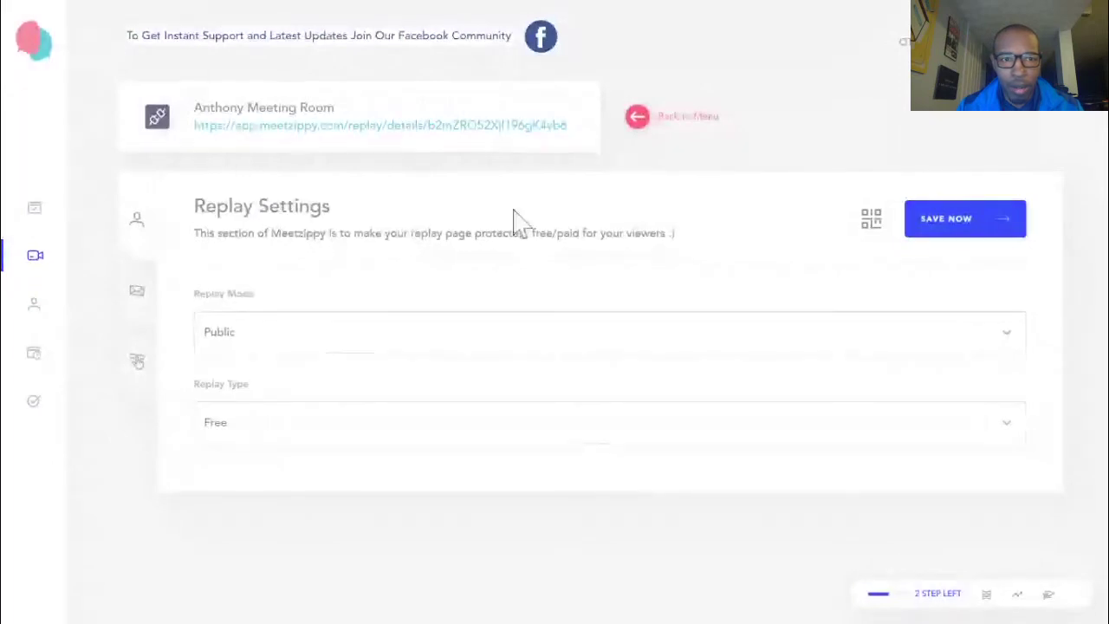
click(676, 116)
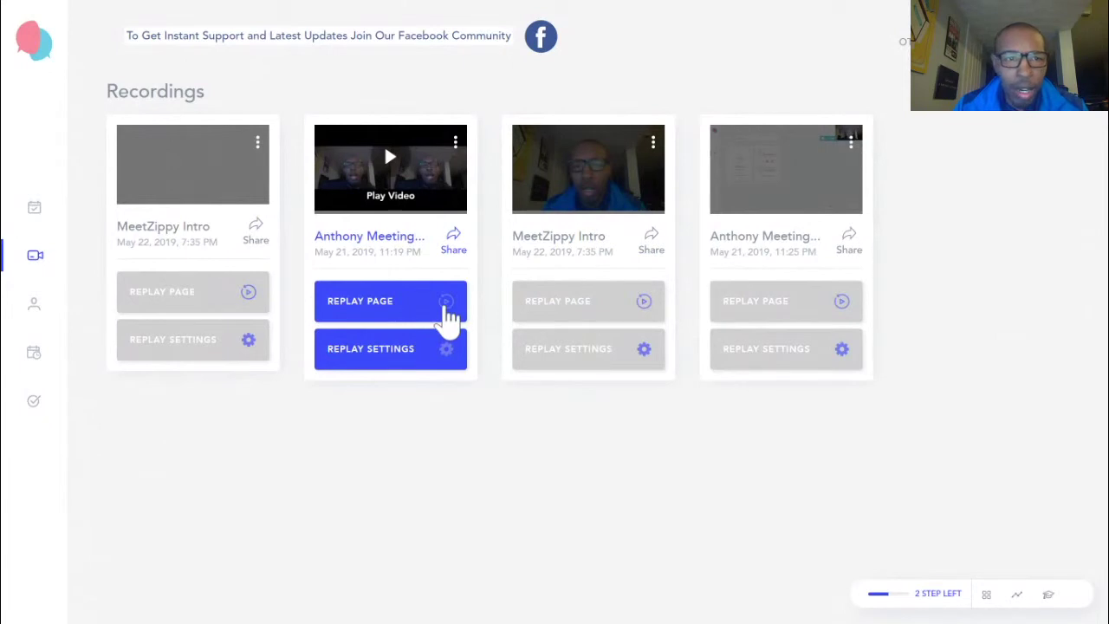
Open the Anthony Meeting Room replay page and play its 57-second recording
click(447, 306)
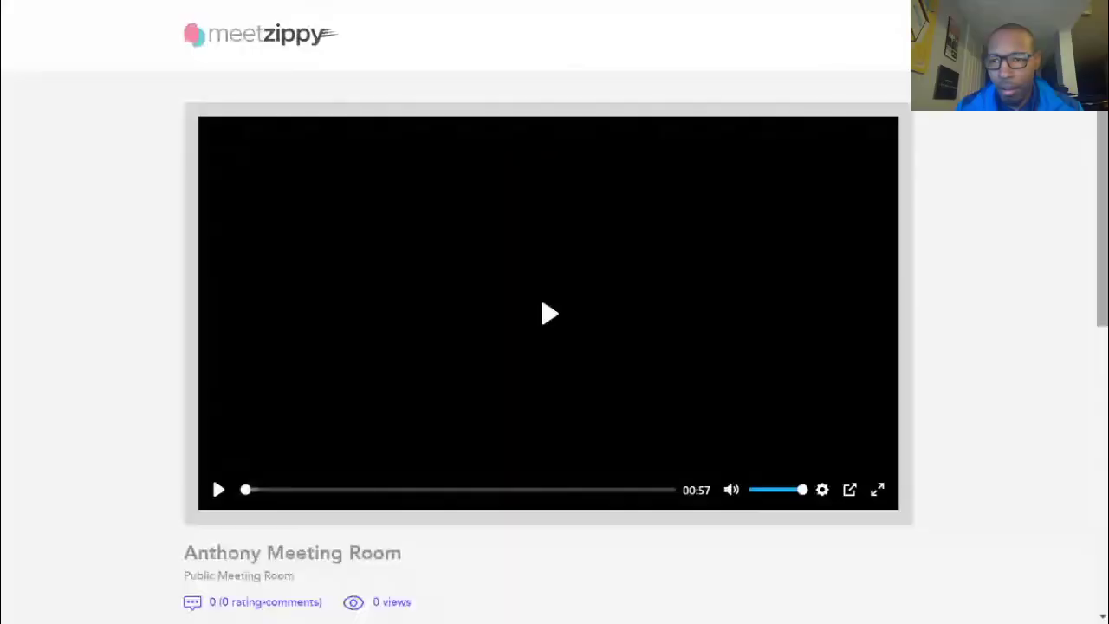
scroll(1106, 213, down, 3)
drag(1105, 212, 1102, 173)
scroll(540, 141, down, 1)
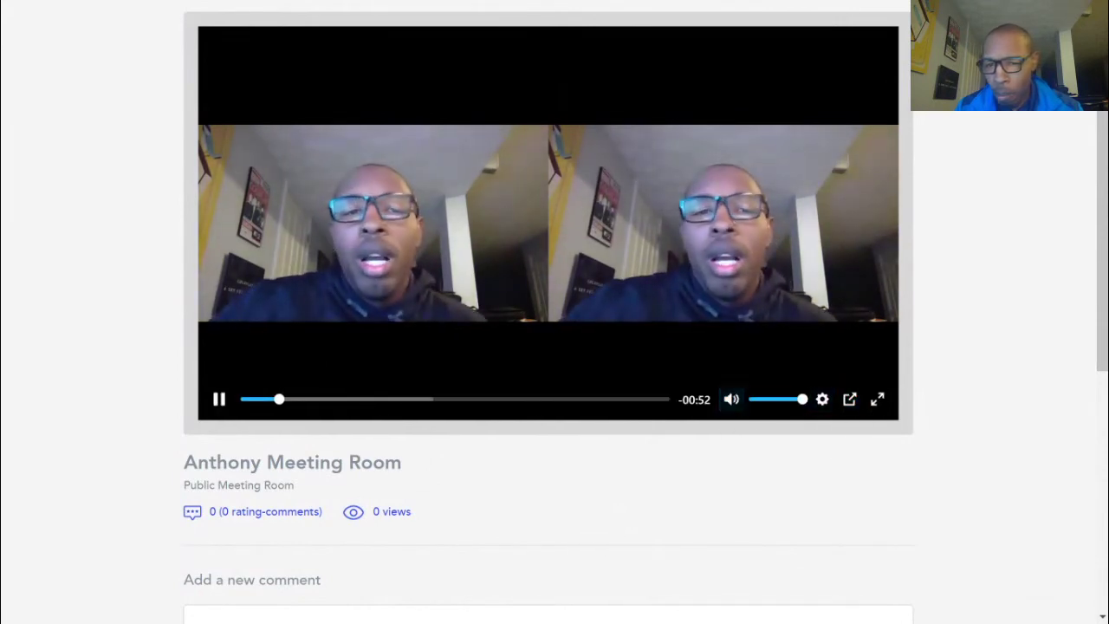
Mute the replay video and scroll down to the comment form
click(732, 400)
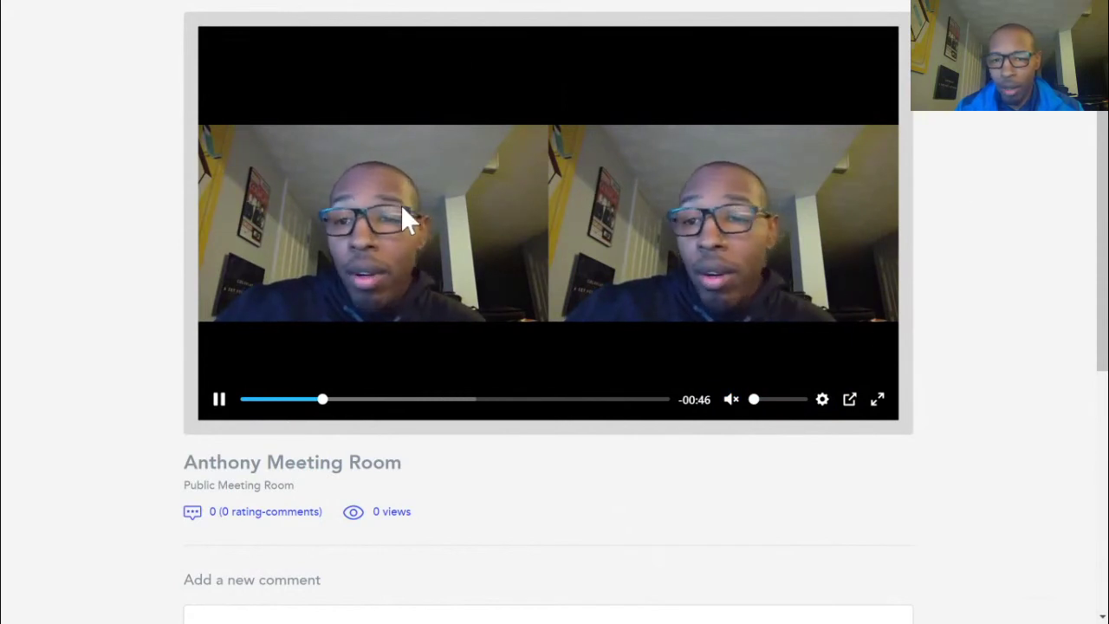
scroll(990, 277, down, 3)
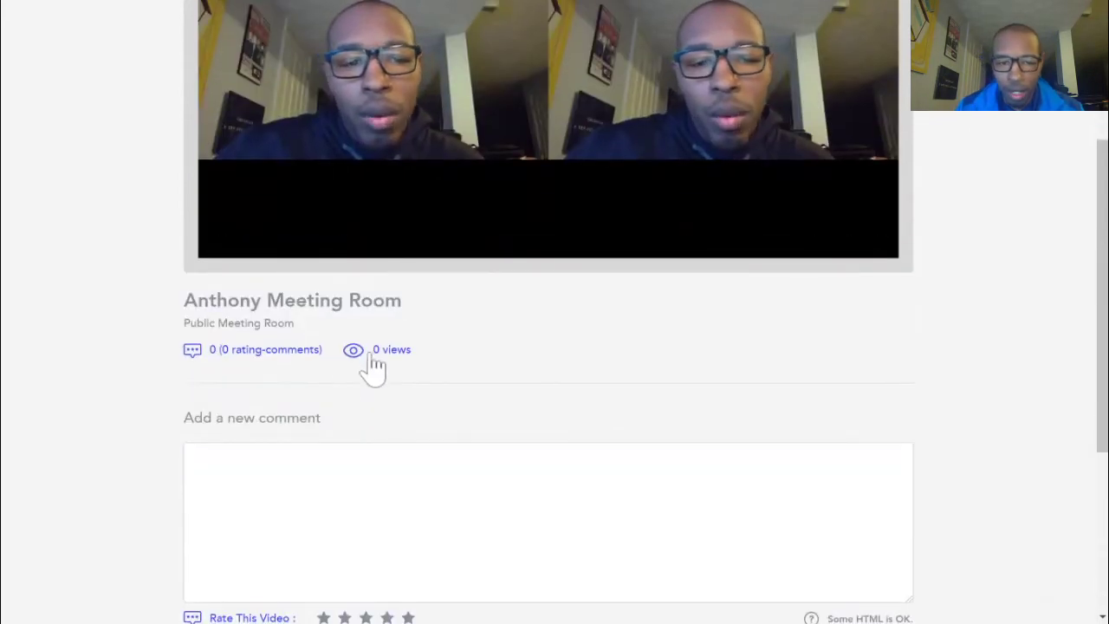
scroll(307, 382, down, 5)
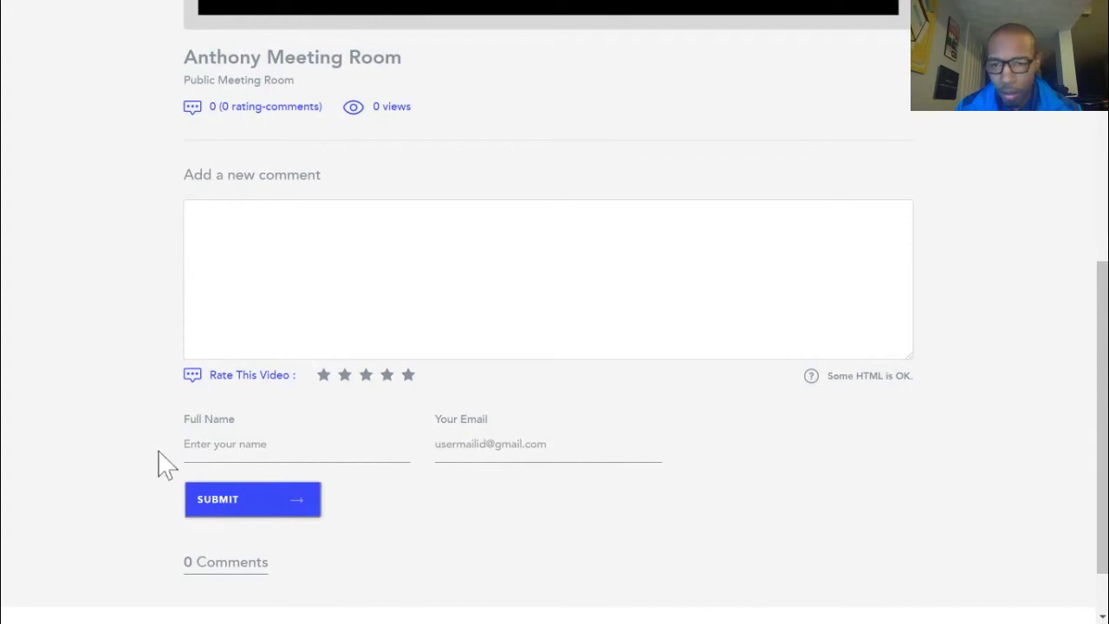
scroll(712, 501, down, 2)
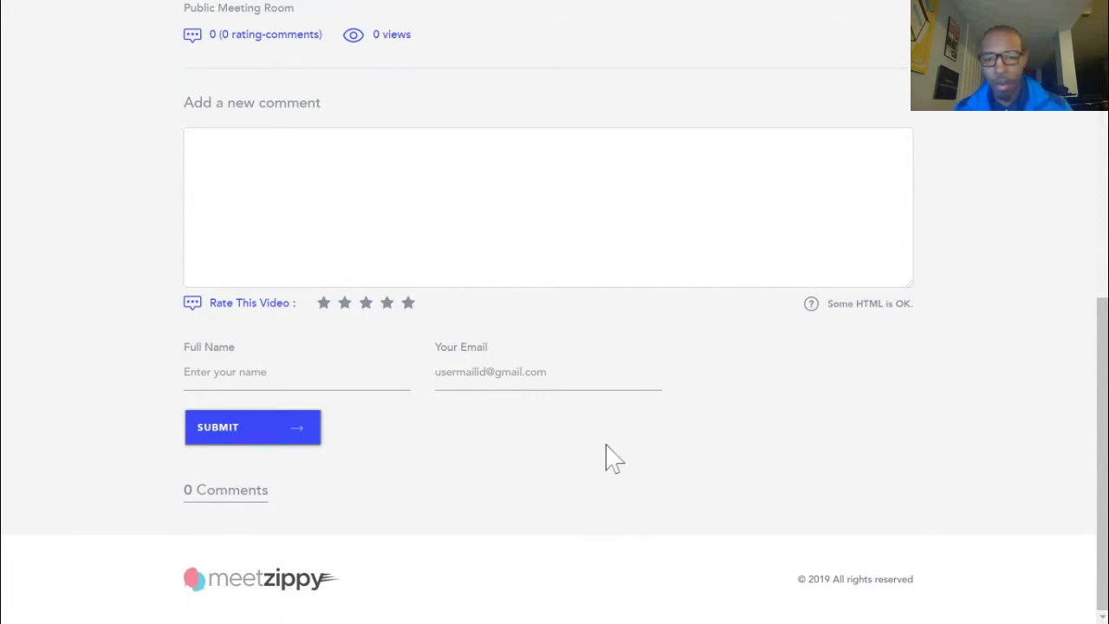
scroll(581, 352, up, 10)
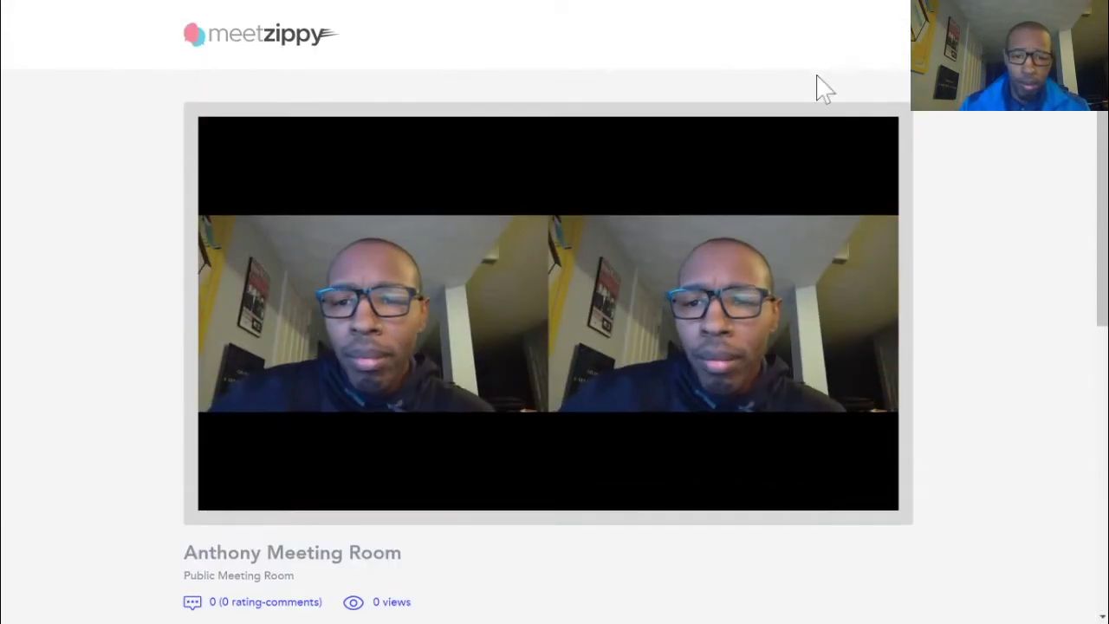
scroll(941, 396, down, 10)
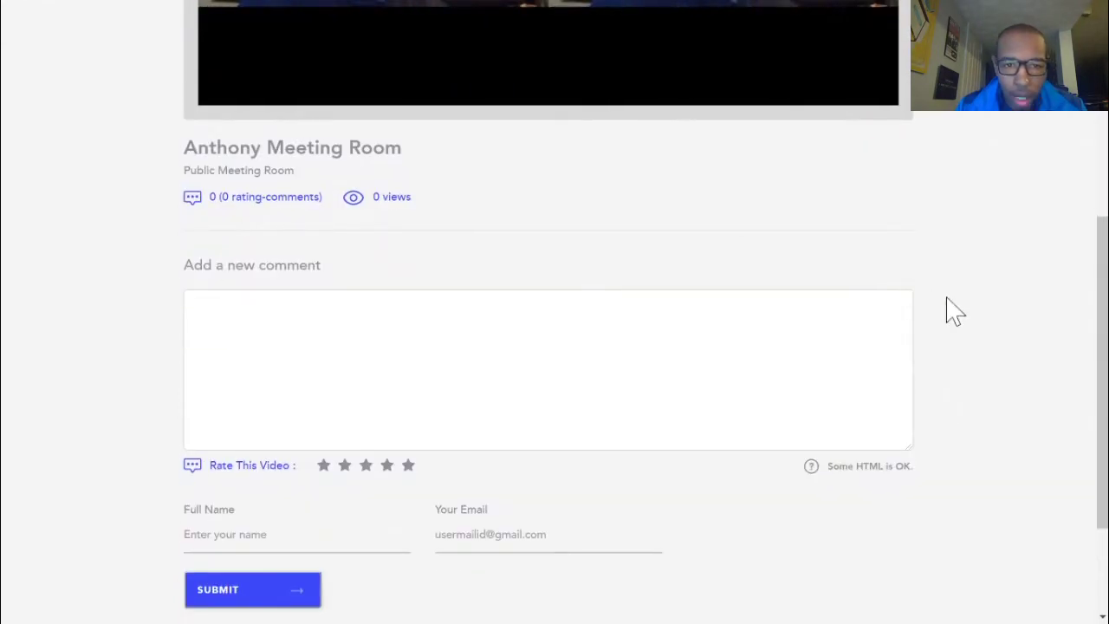
scroll(948, 384, down, 2)
Scroll back and forth through the replay page's comment form
scroll(831, 346, up, 4)
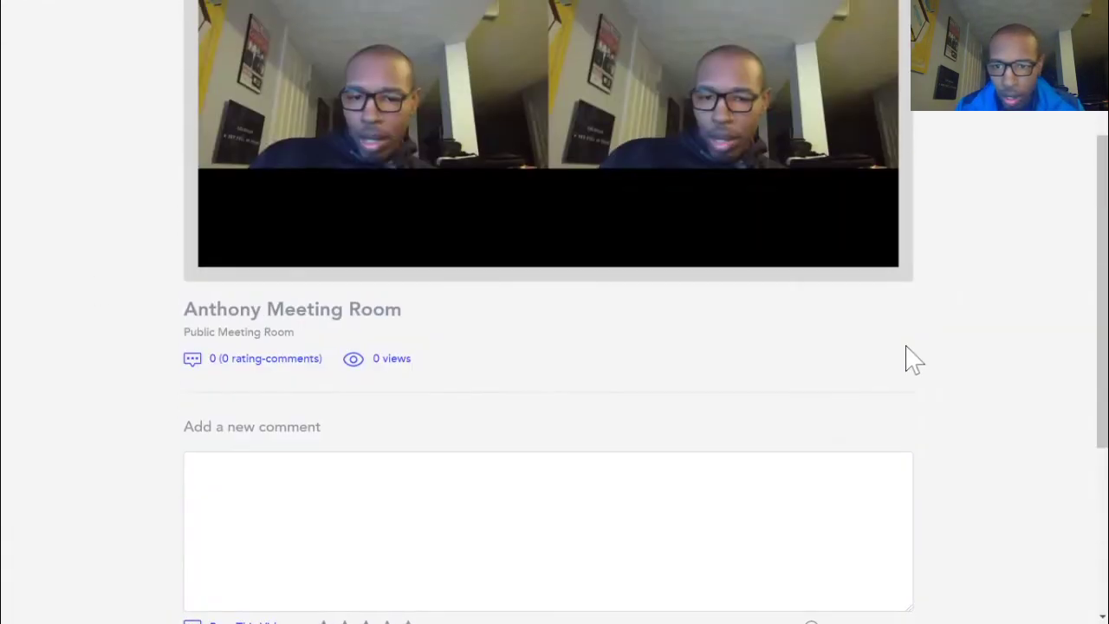
scroll(923, 421, up, 3)
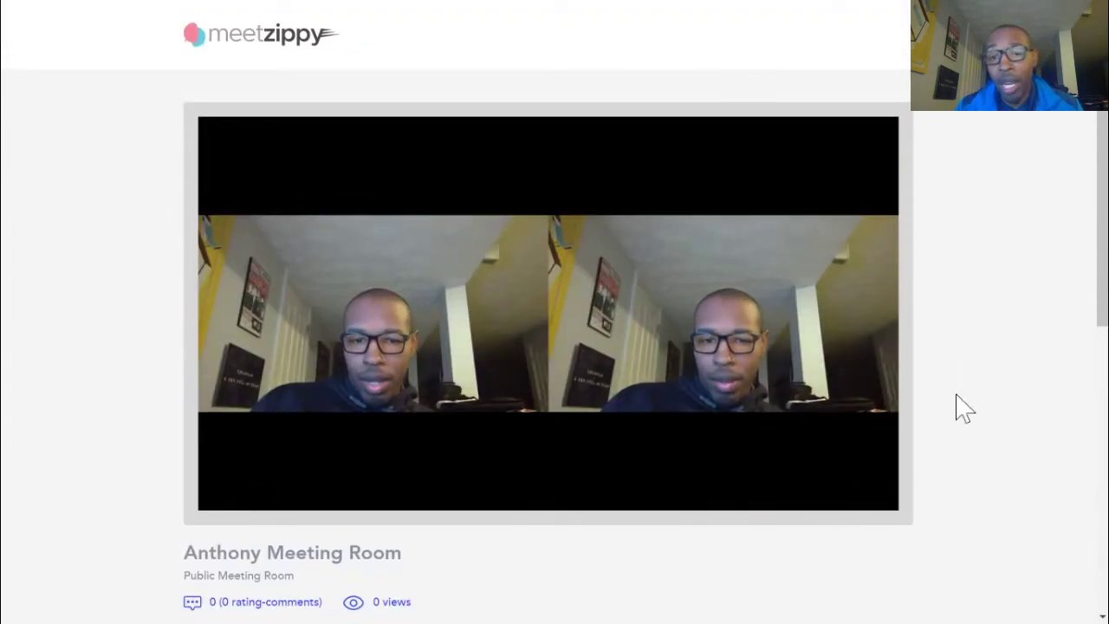
scroll(958, 408, down, 2)
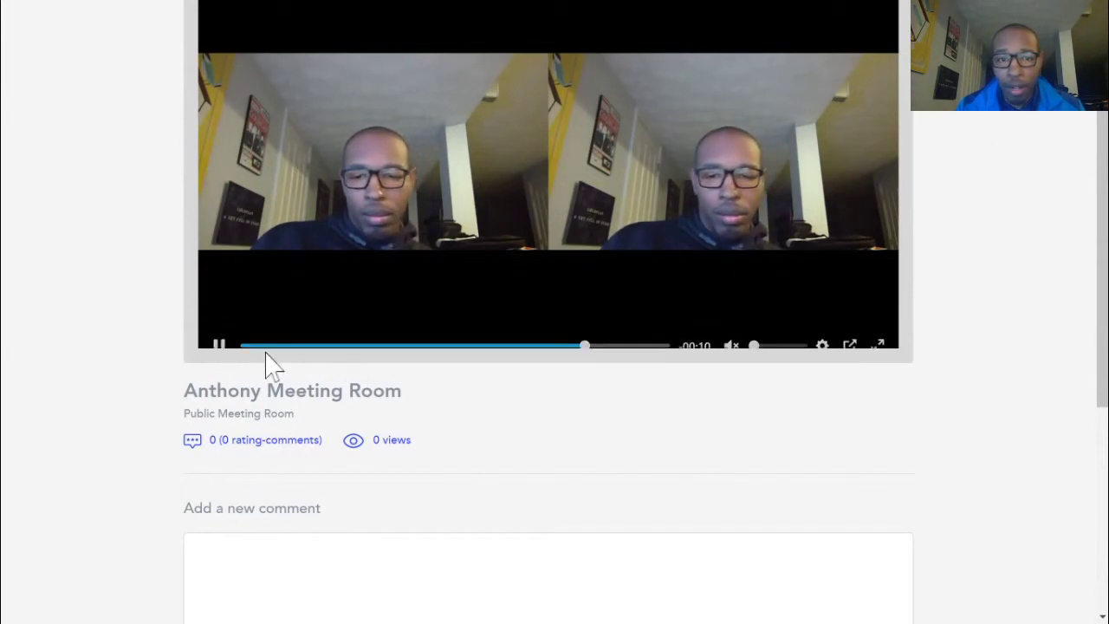
scroll(495, 421, down, 3)
scroll(67, 336, down, 2)
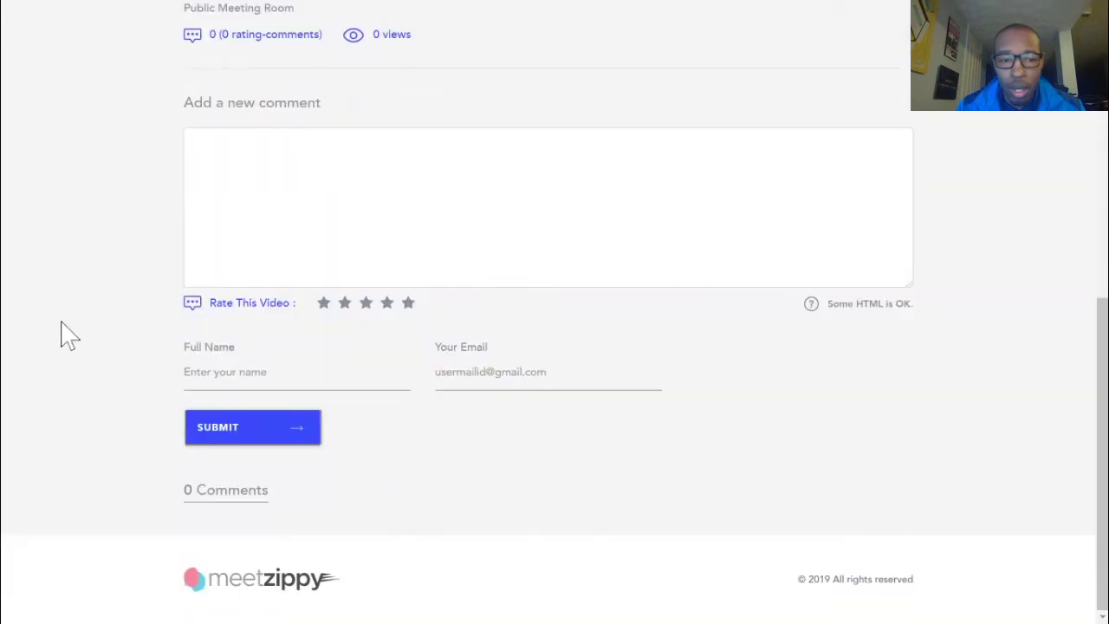
scroll(70, 336, up, 6)
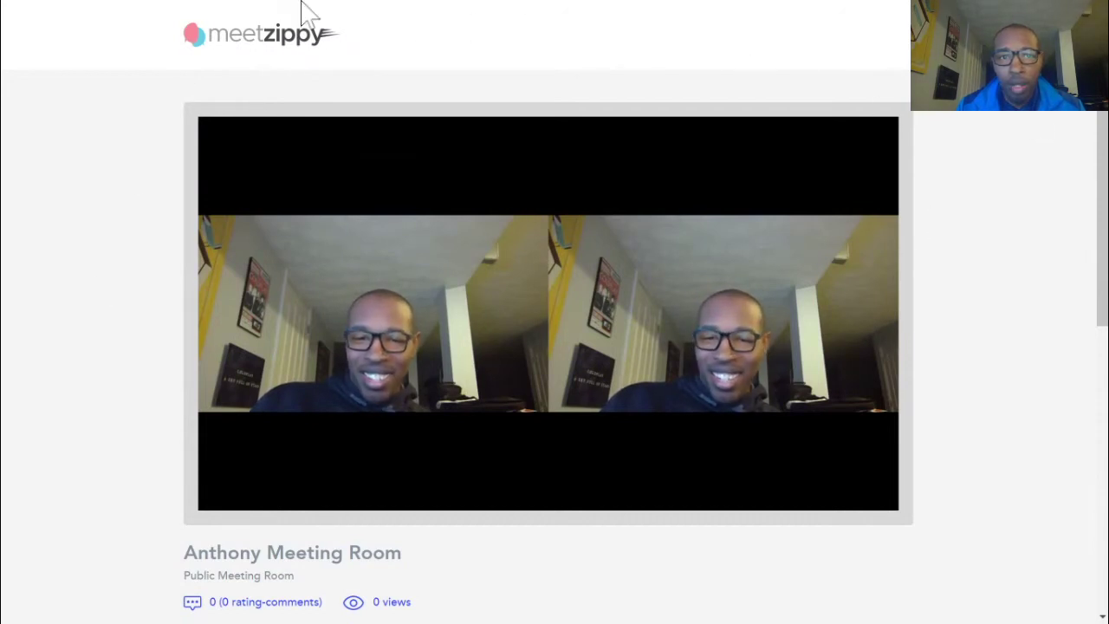
scroll(1088, 482, down, 4)
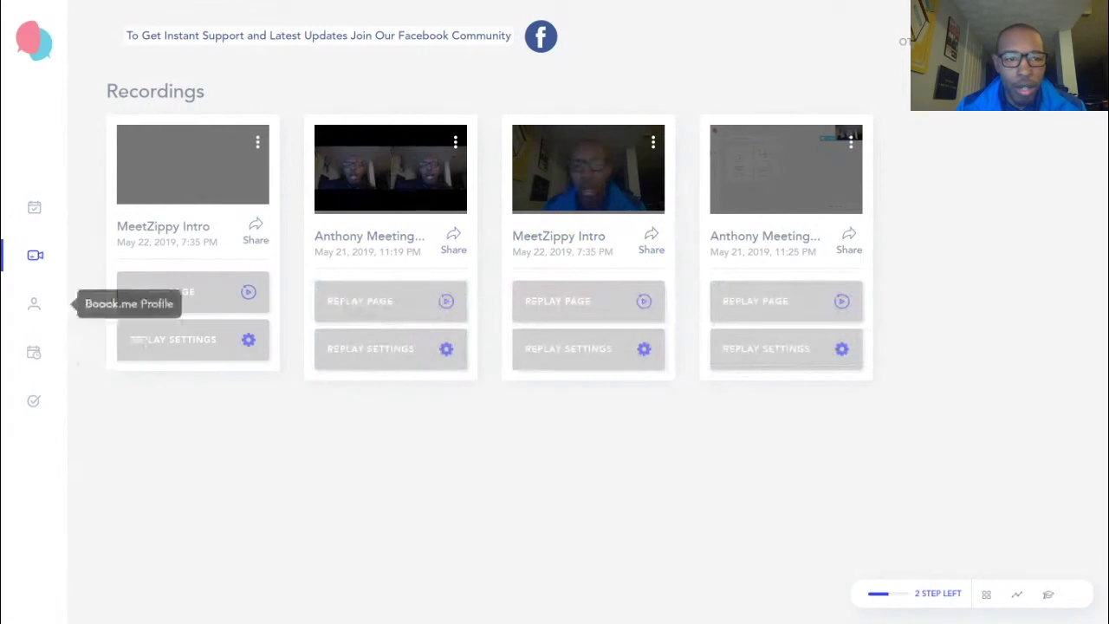
Open the first Boook.me profile card in the Profile Details editor
click(34, 303)
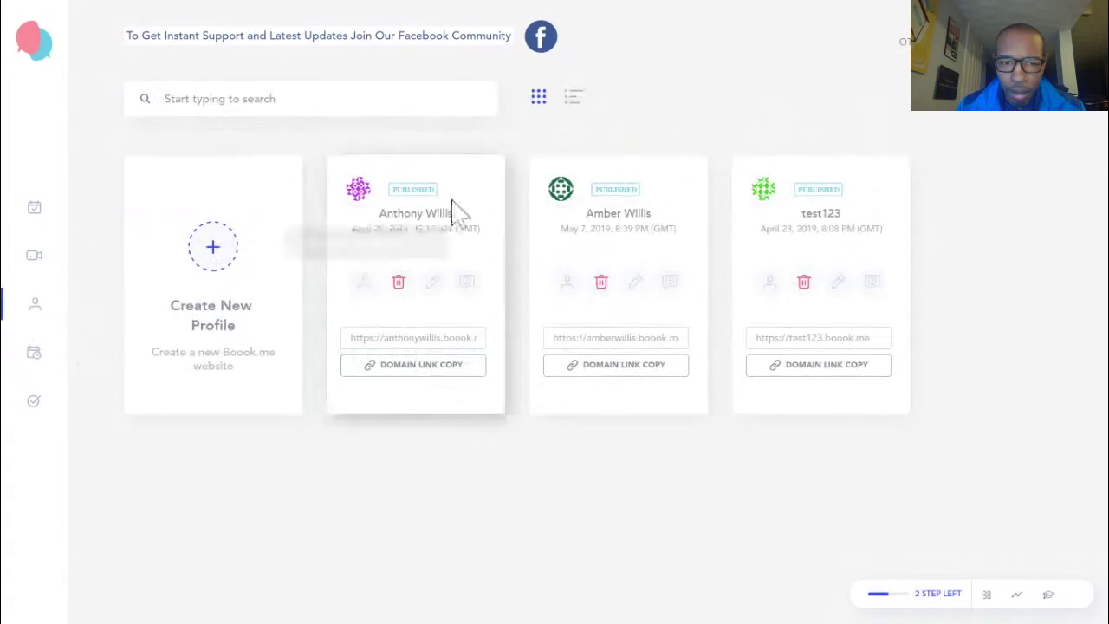
click(365, 281)
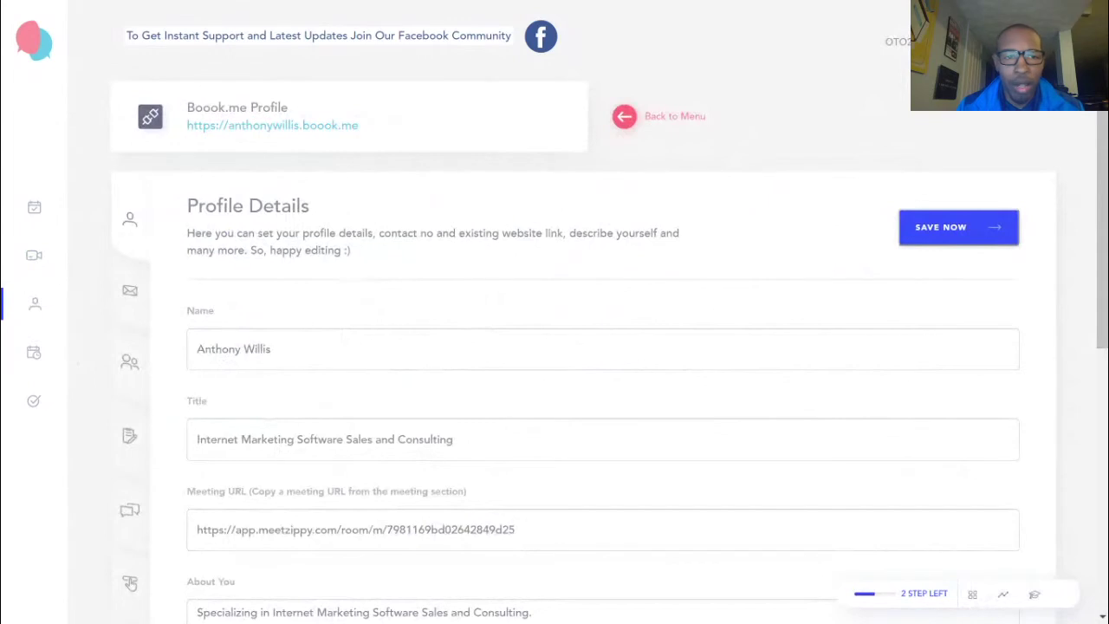
scroll(267, 314, down, 5)
scroll(267, 314, up, 5)
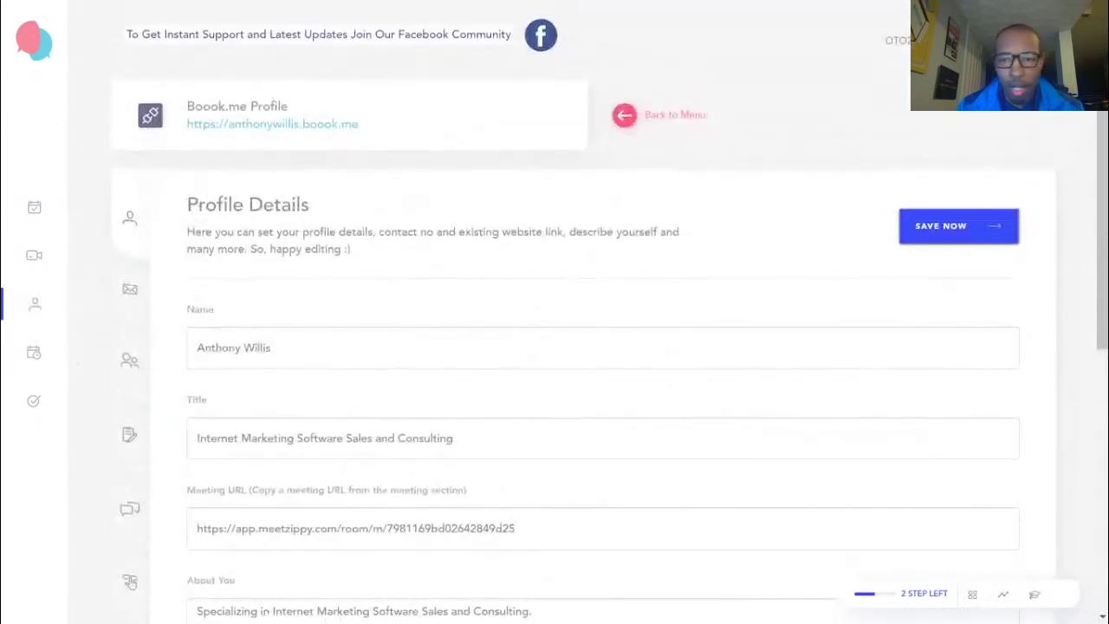
Review the profile's Contact section with its social links
click(129, 297)
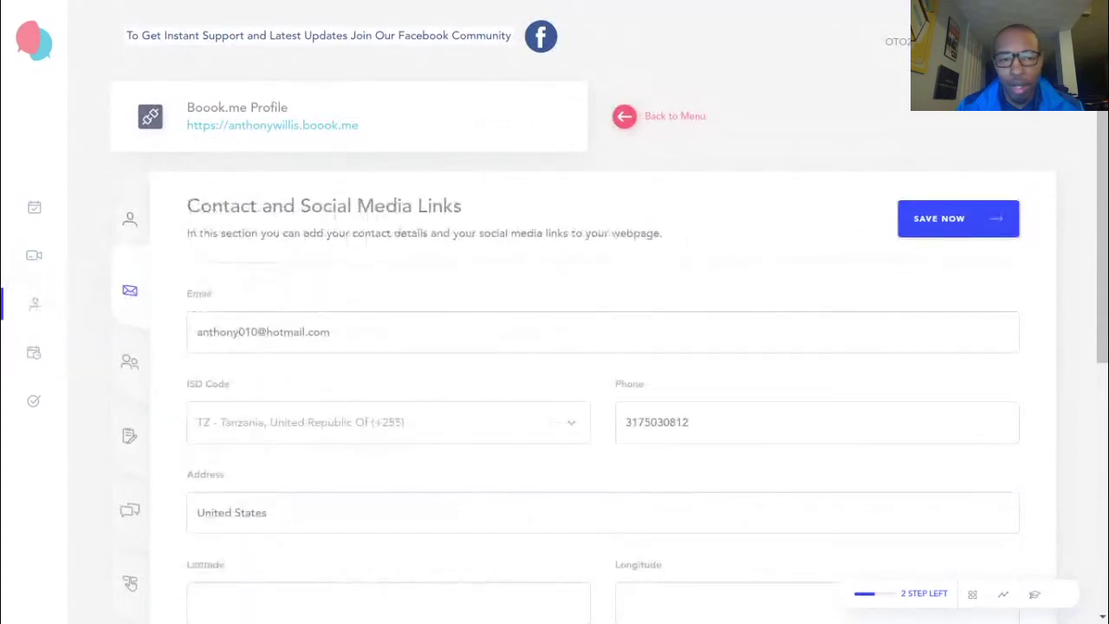
scroll(597, 372, down, 5)
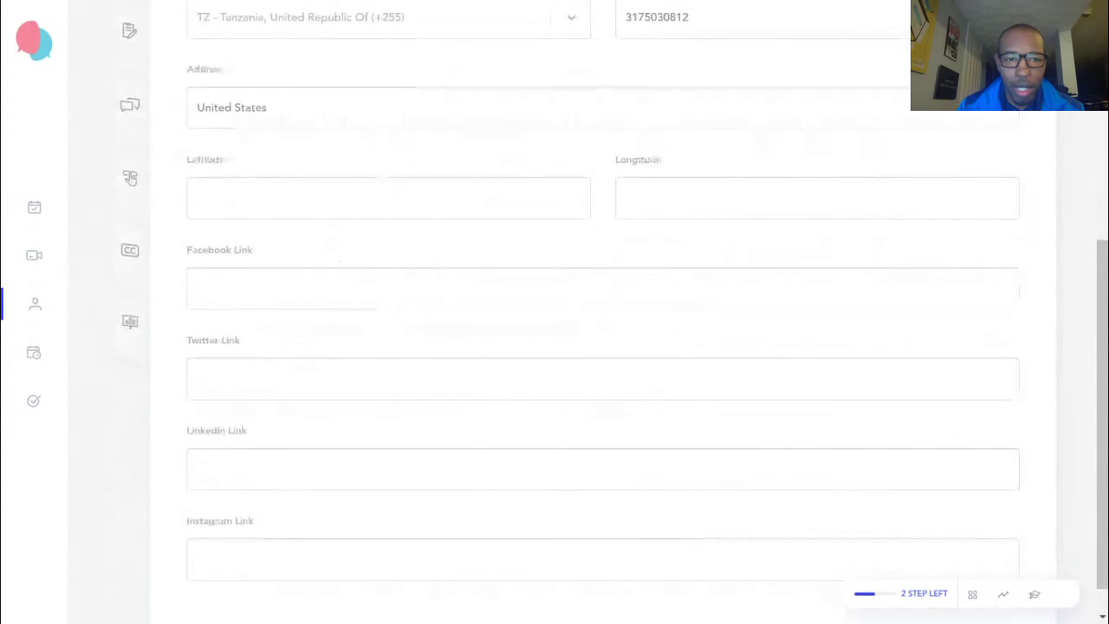
scroll(654, 278, down, 1)
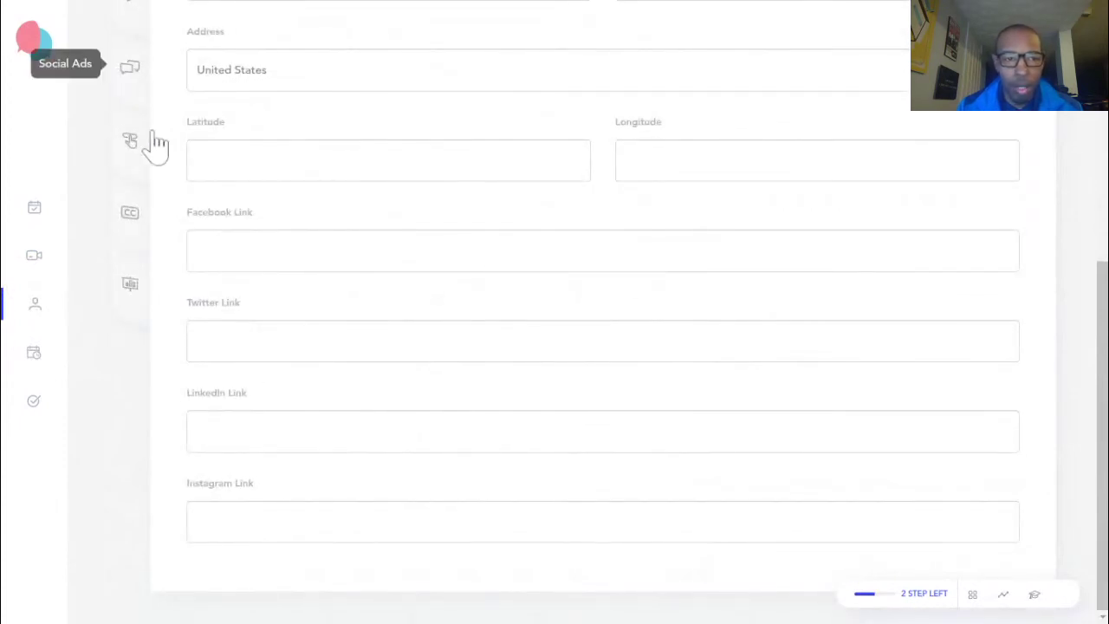
scroll(160, 164, up, 3)
In the About Me section, expand and collapse the SERVICES entry form
click(128, 169)
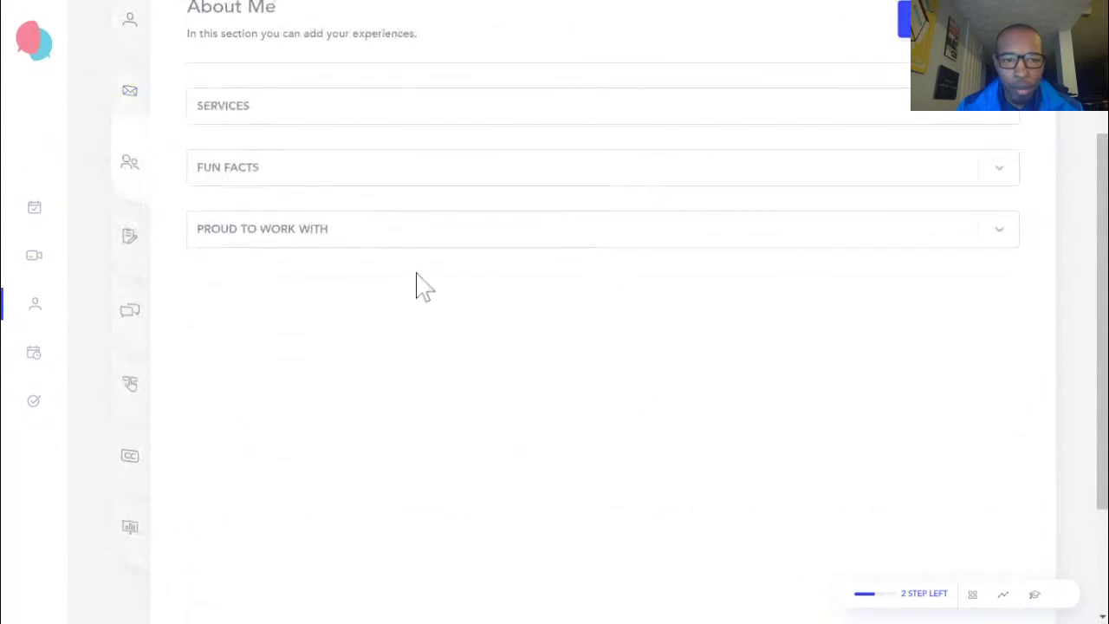
scroll(423, 297, up, 2)
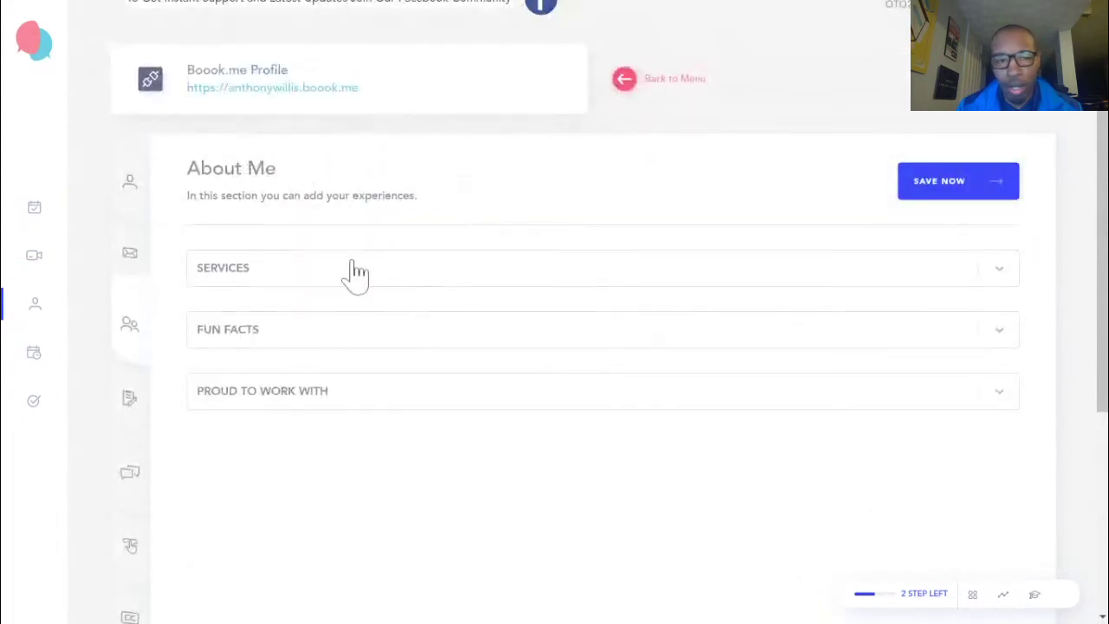
click(358, 274)
click(359, 277)
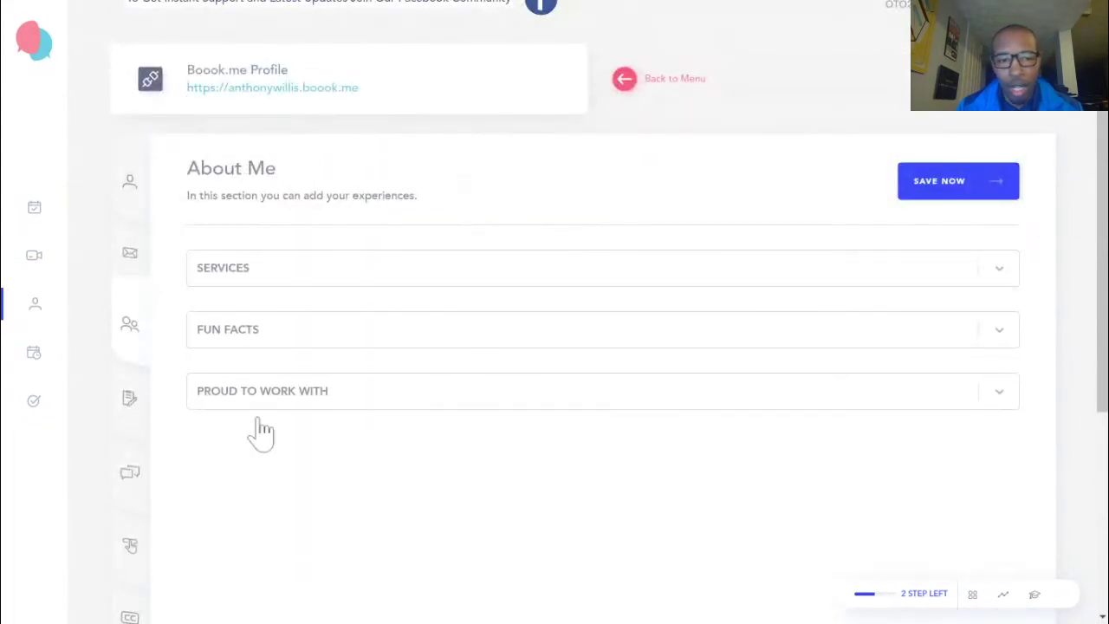
Look over the Resume section, then show the Social Ads fields
click(127, 406)
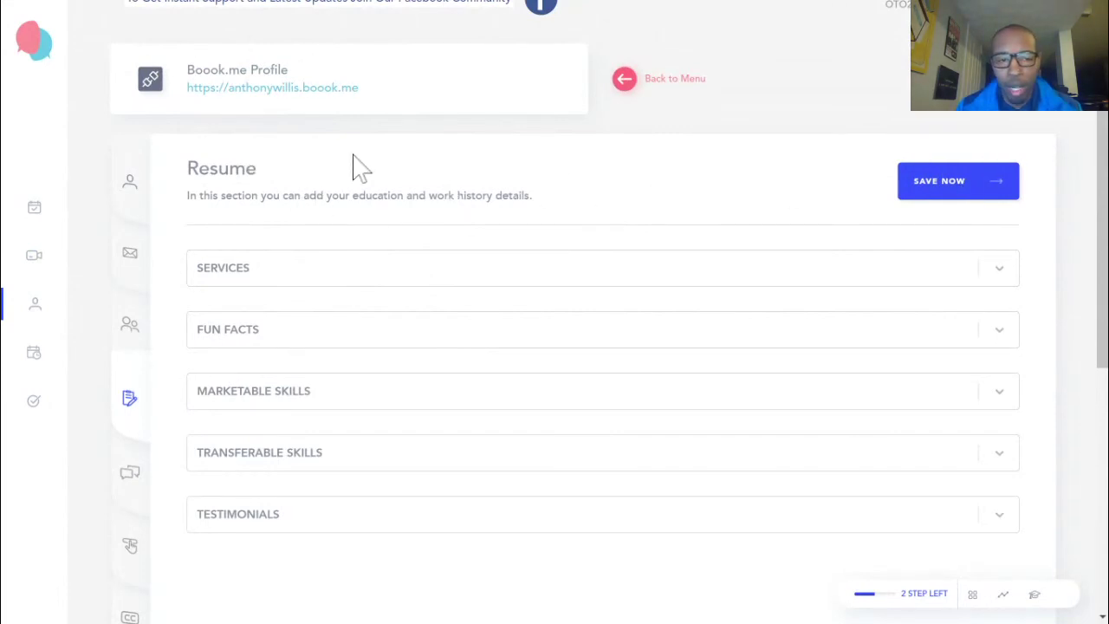
scroll(391, 181, down, 2)
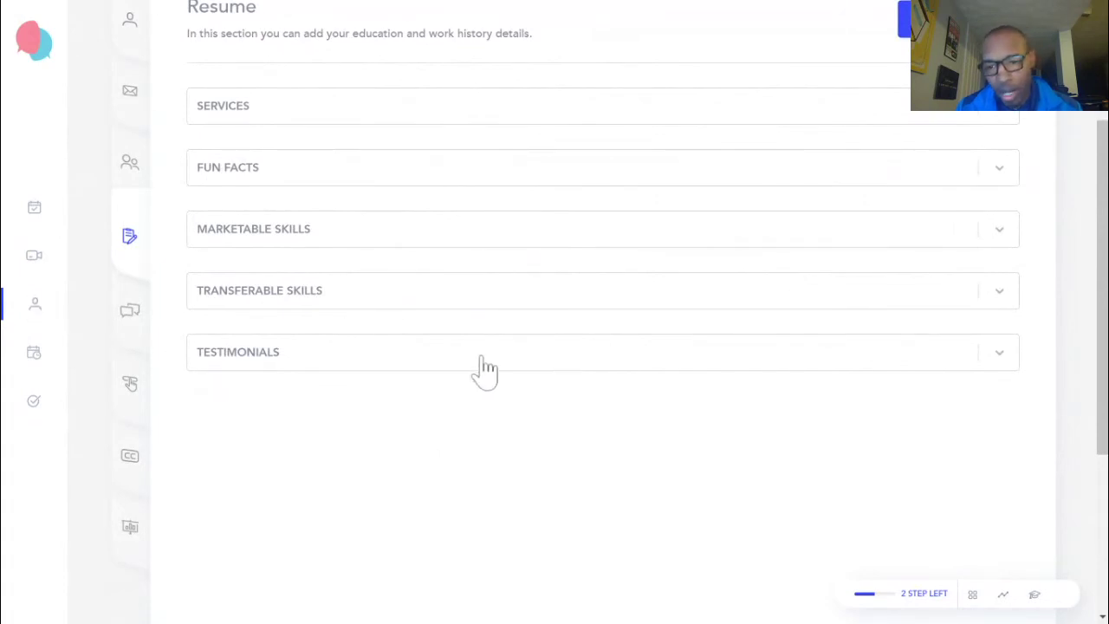
click(129, 312)
View the profile's Custom Domain section
scroll(511, 463, up, 1)
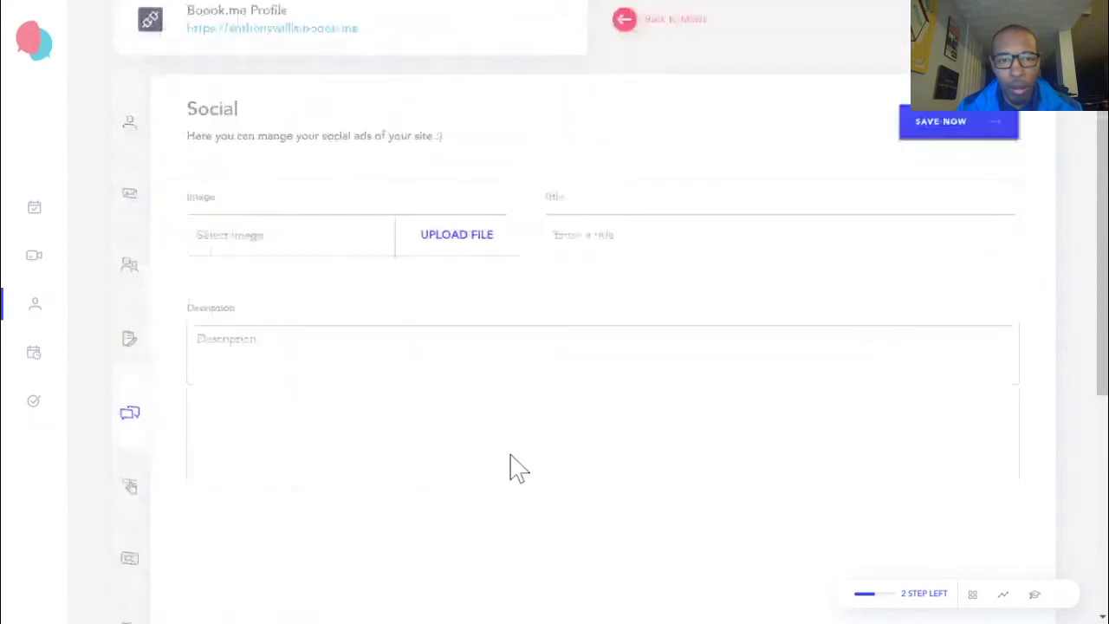
scroll(438, 303, down, 3)
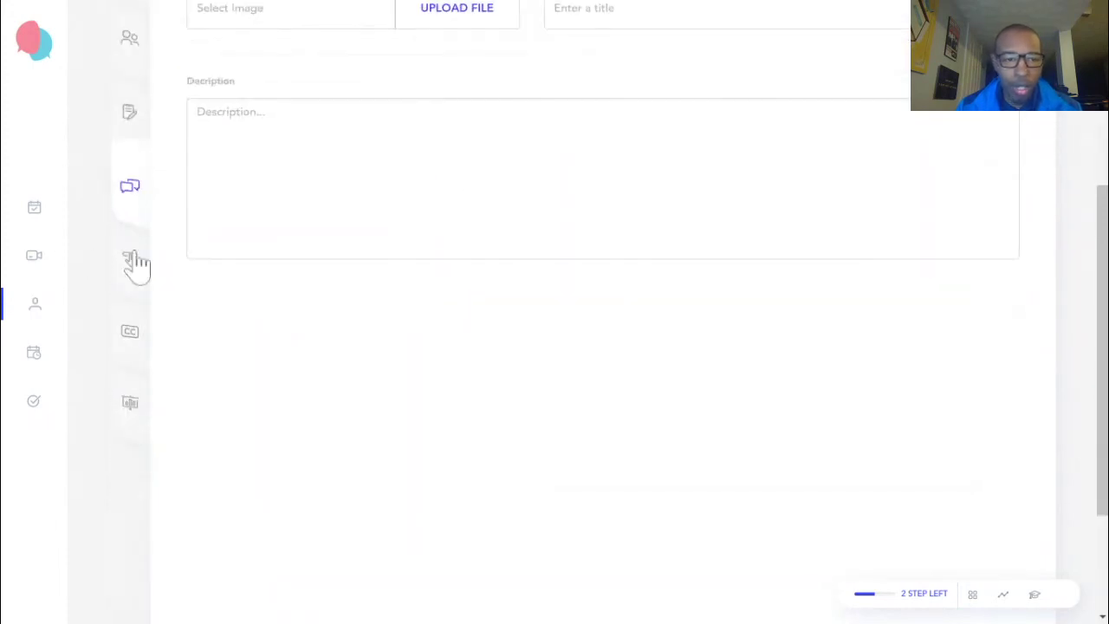
click(134, 264)
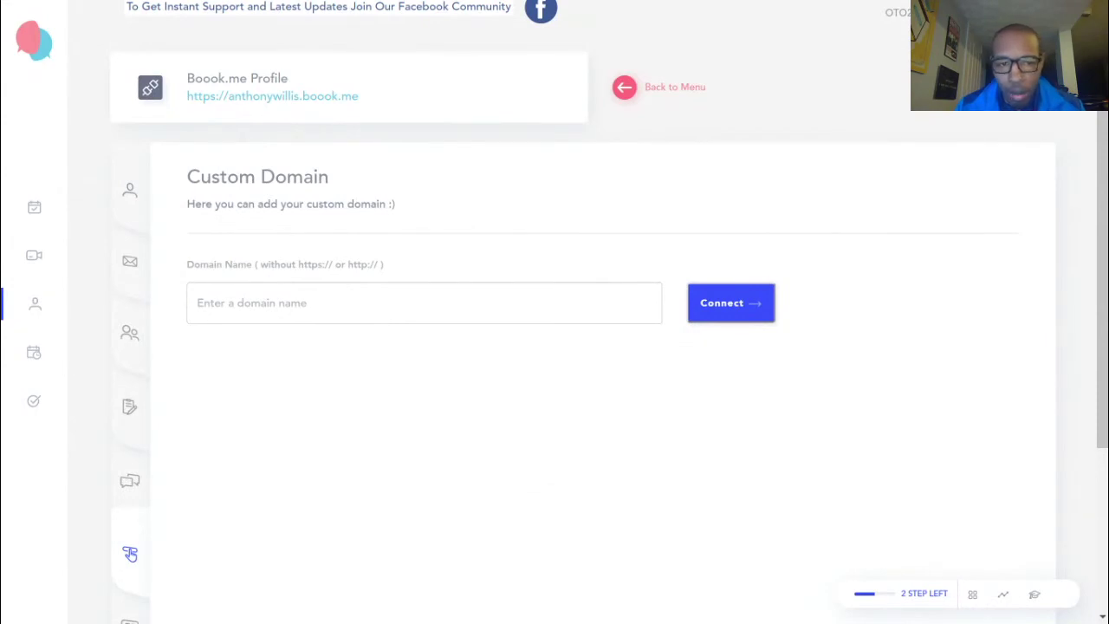
scroll(350, 405, down, 3)
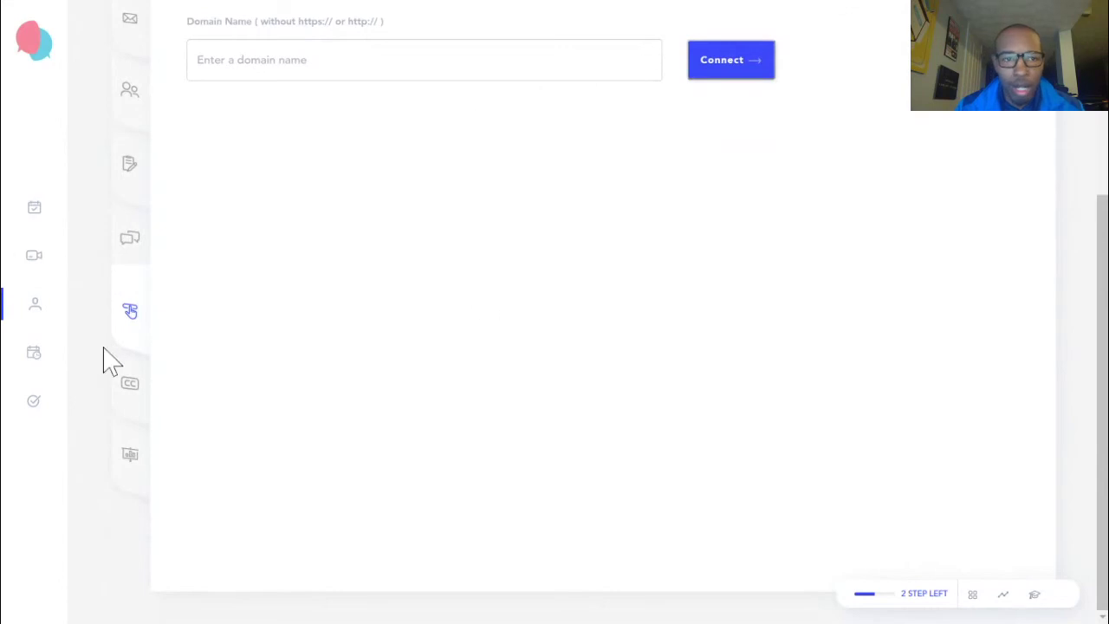
Browse the website colour themes, then show the Page Title settings
click(131, 387)
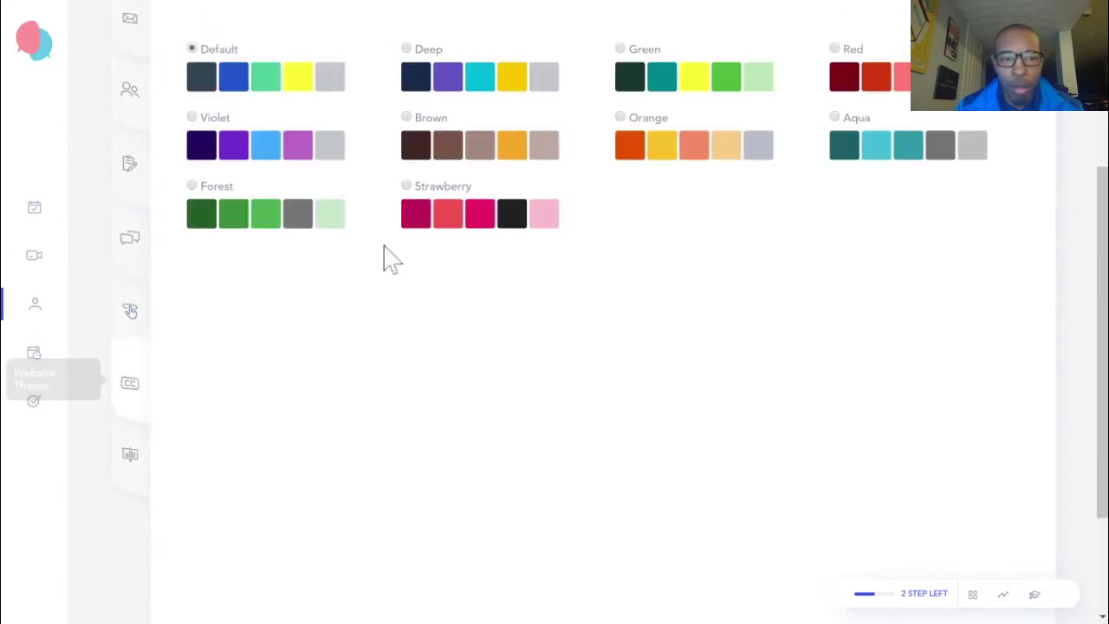
scroll(454, 454, up, 2)
scroll(386, 212, down, 4)
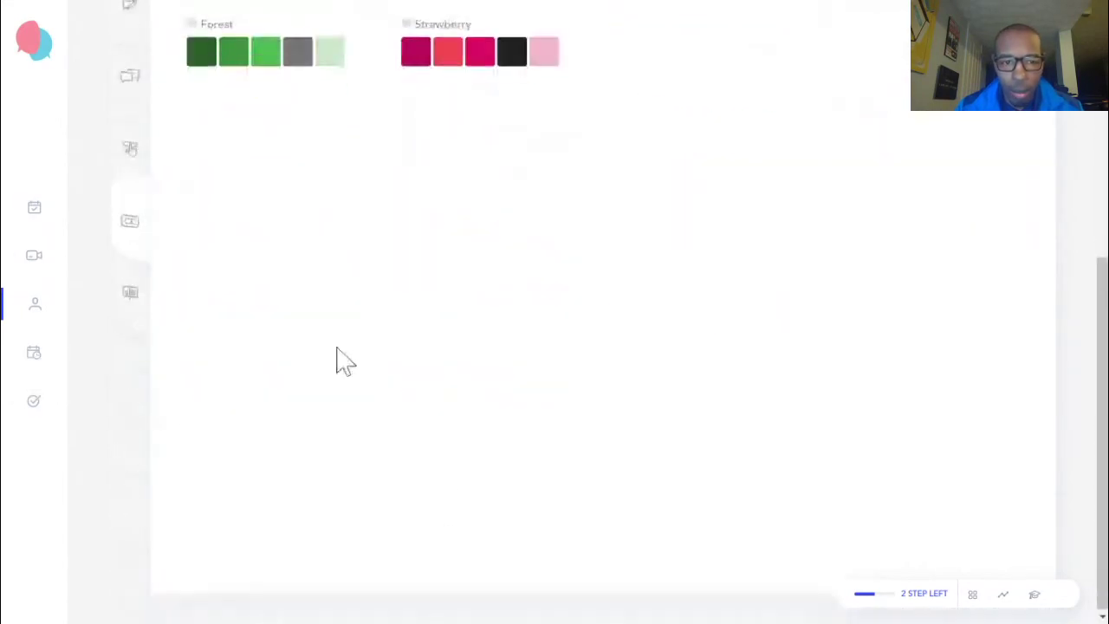
click(130, 295)
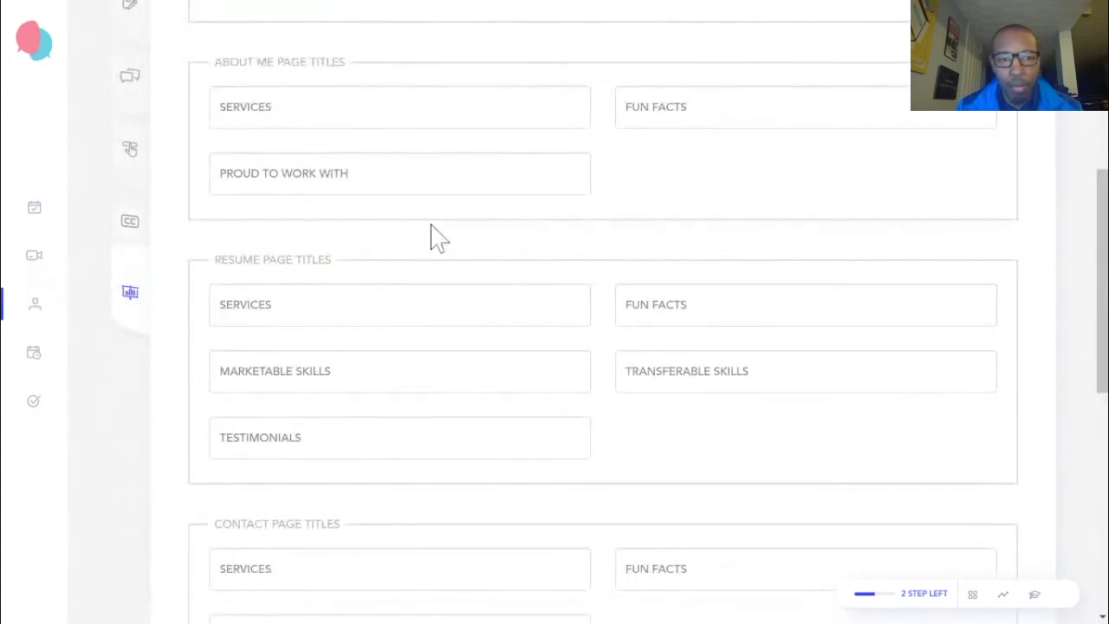
scroll(621, 389, up, 5)
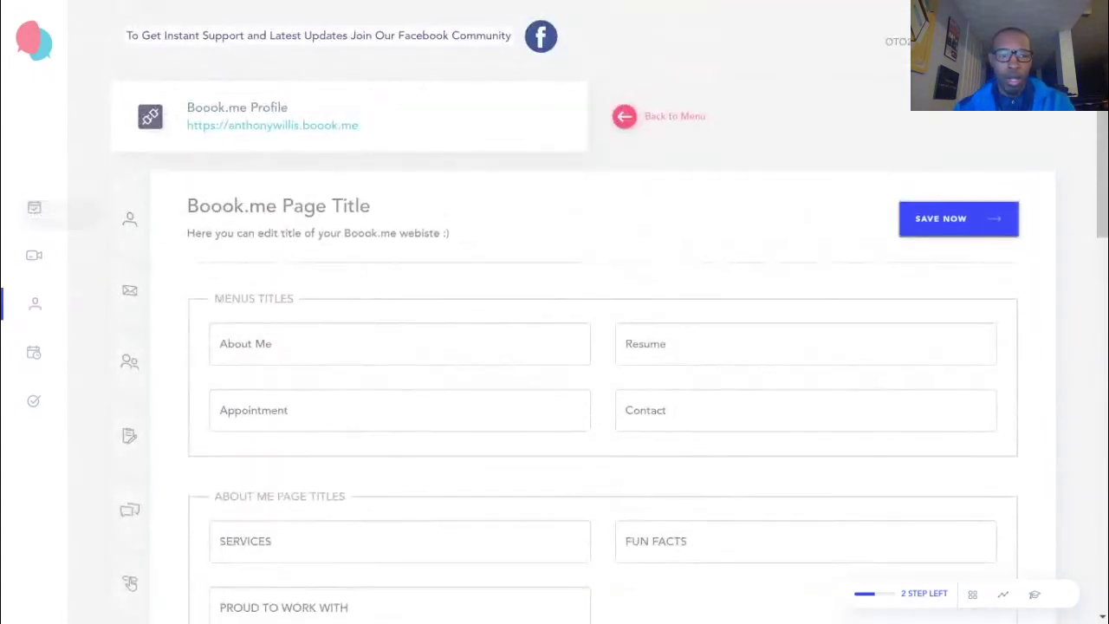
Go Back to Menu from the editor to the Boook.me profiles list
click(656, 116)
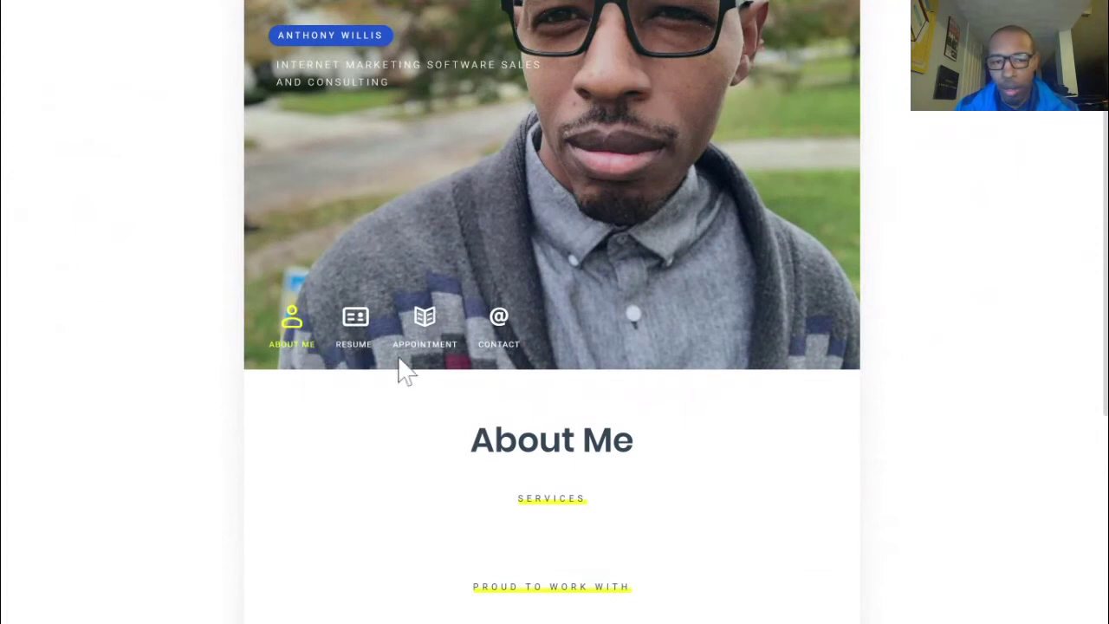
On the live profile page, view the Resume, Appointment and Contact sections
scroll(544, 411, down, 2)
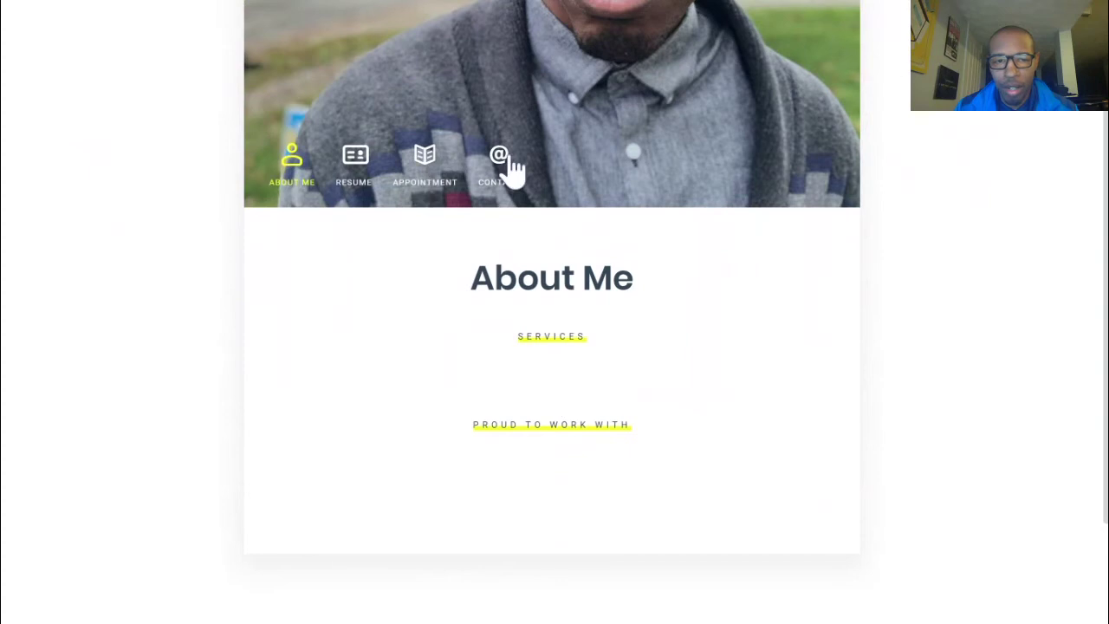
click(355, 169)
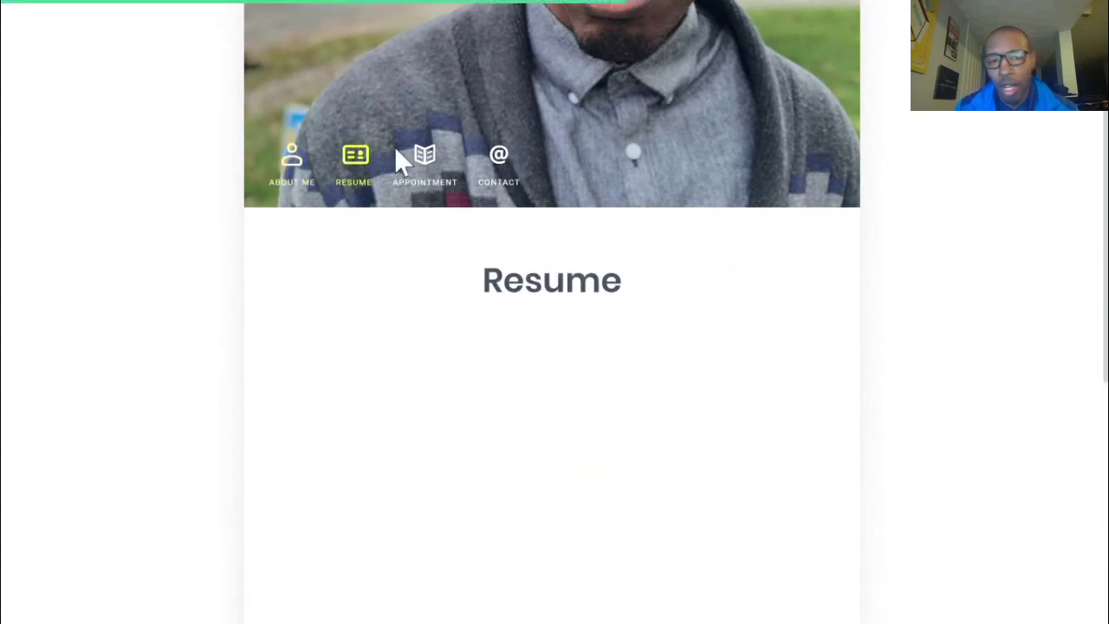
click(421, 161)
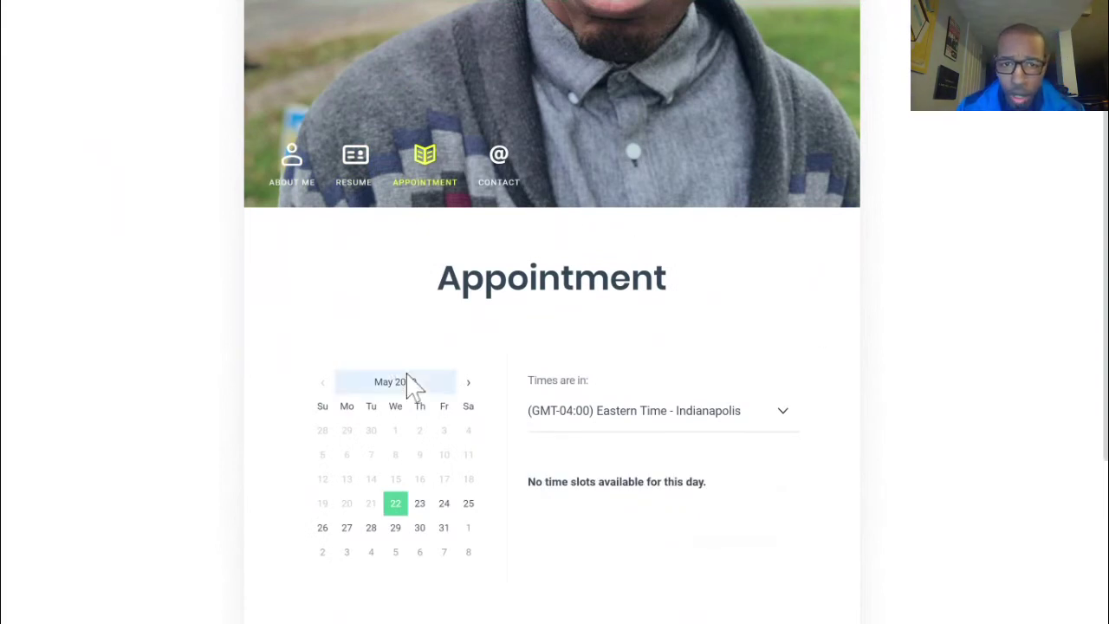
scroll(780, 356, down, 2)
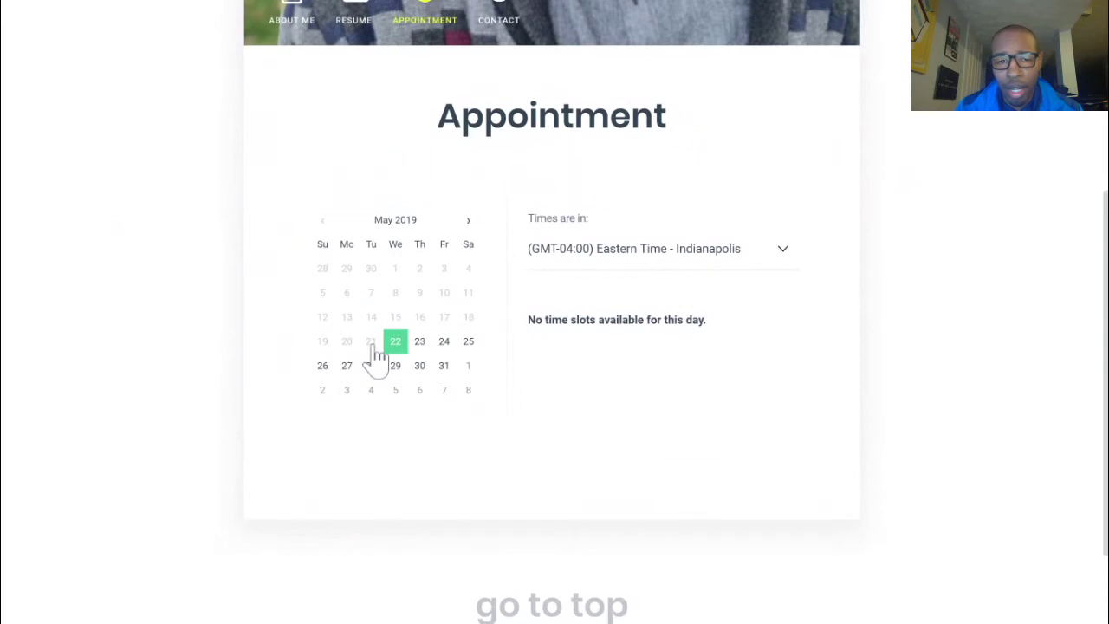
scroll(473, 478, up, 3)
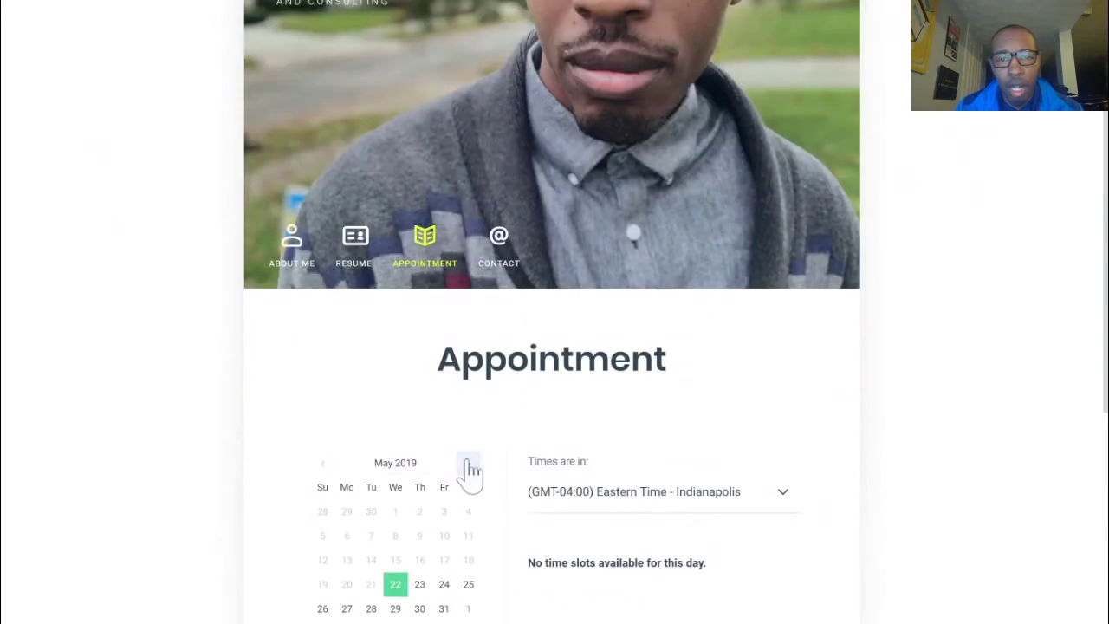
scroll(845, 374, up, 1)
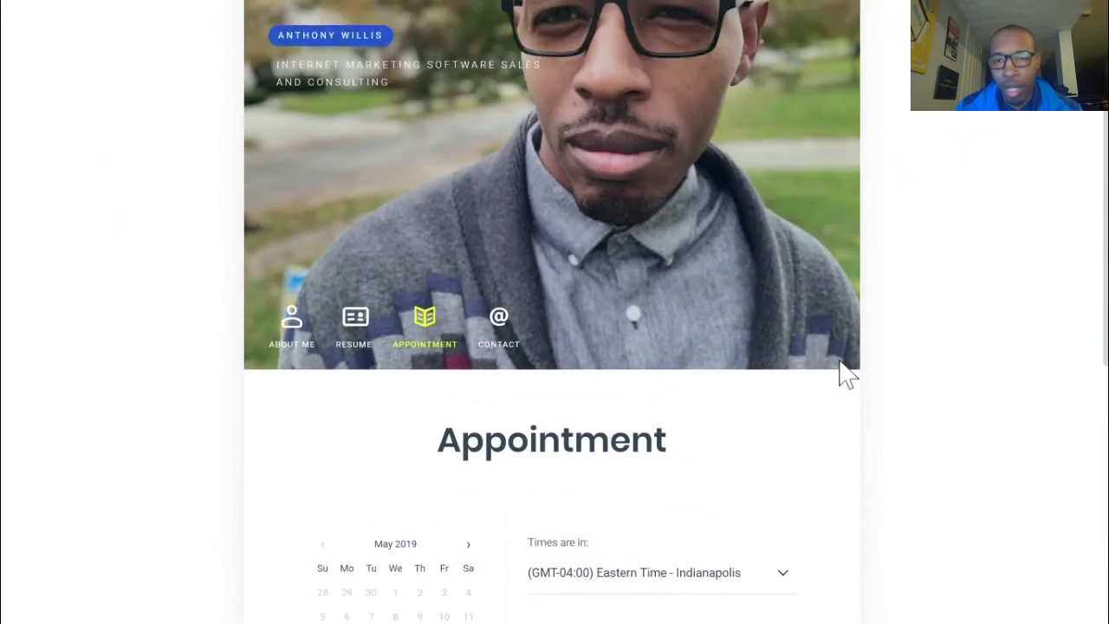
scroll(638, 355, down, 3)
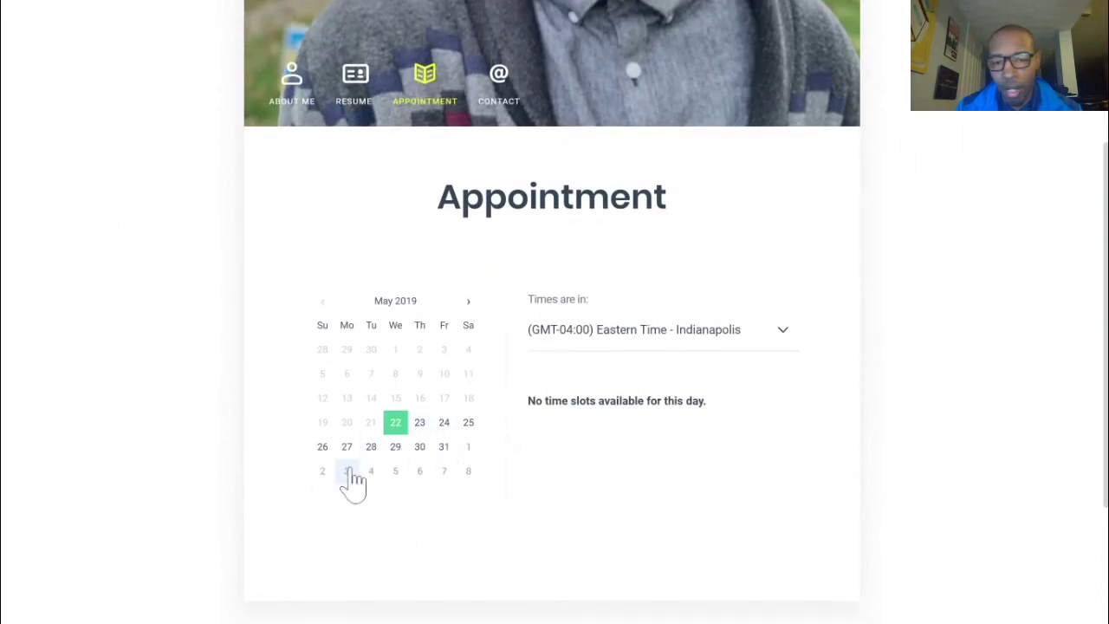
scroll(658, 505, up, 3)
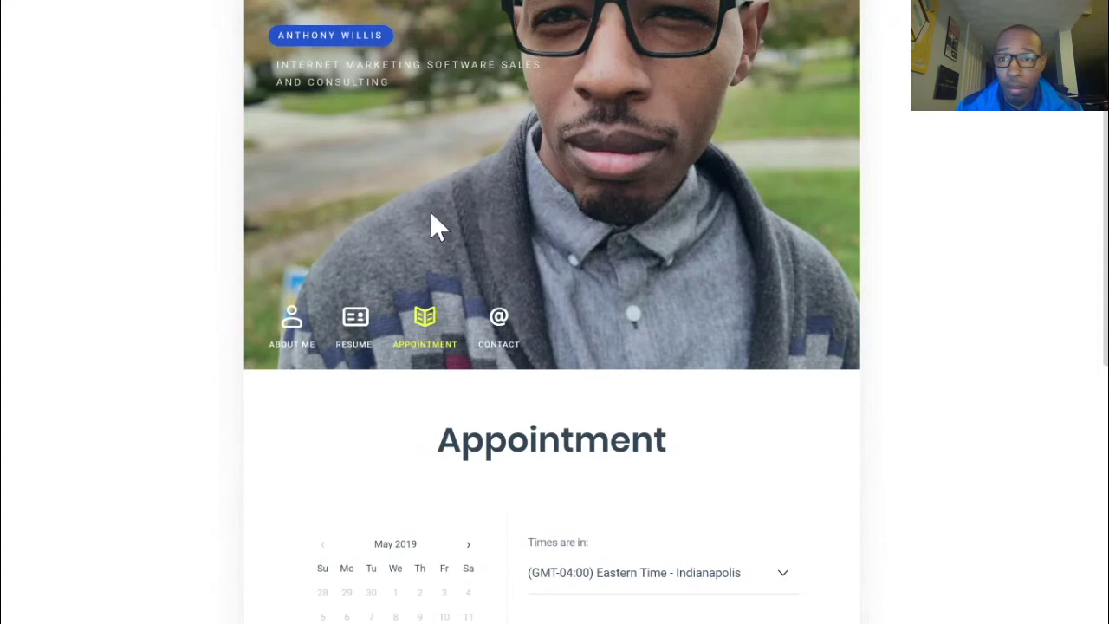
click(497, 325)
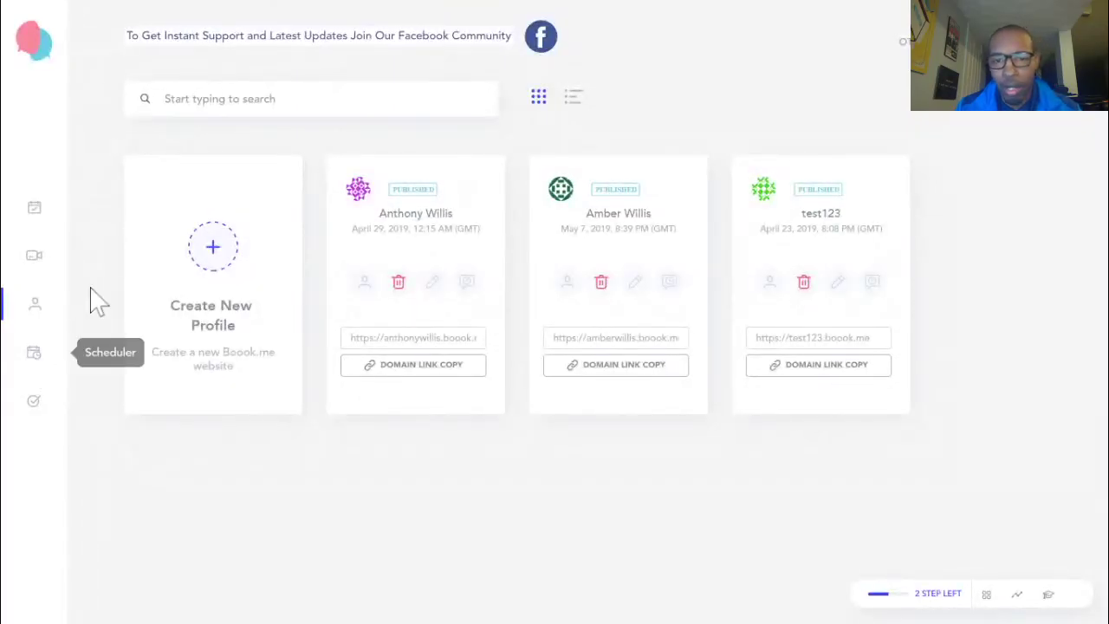
In the Scheduler, select the test123.boook.me profile
click(33, 352)
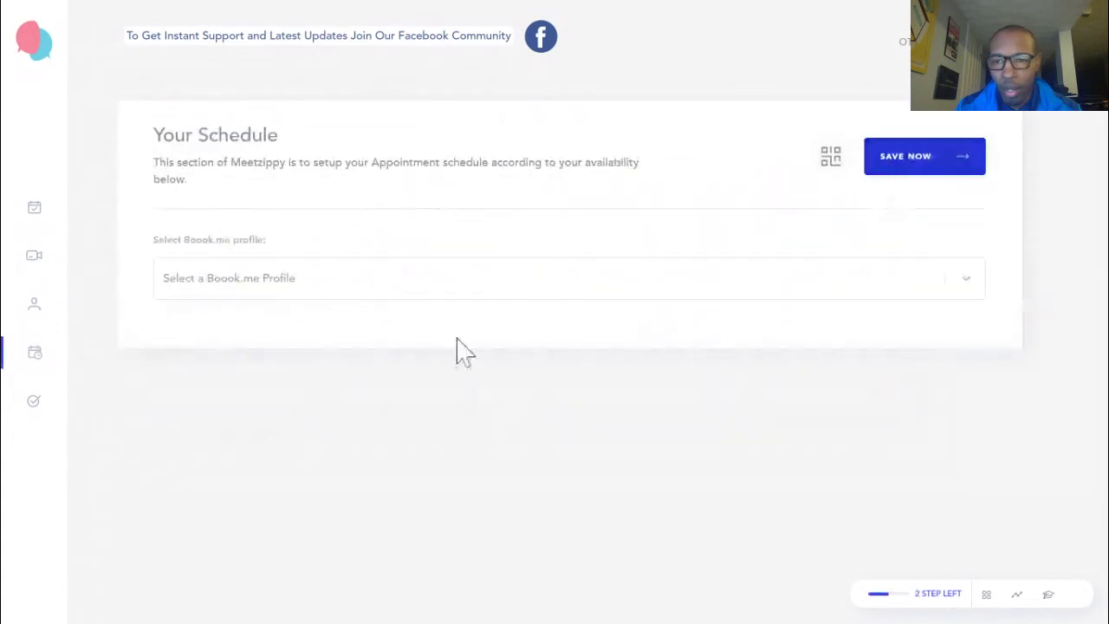
click(346, 279)
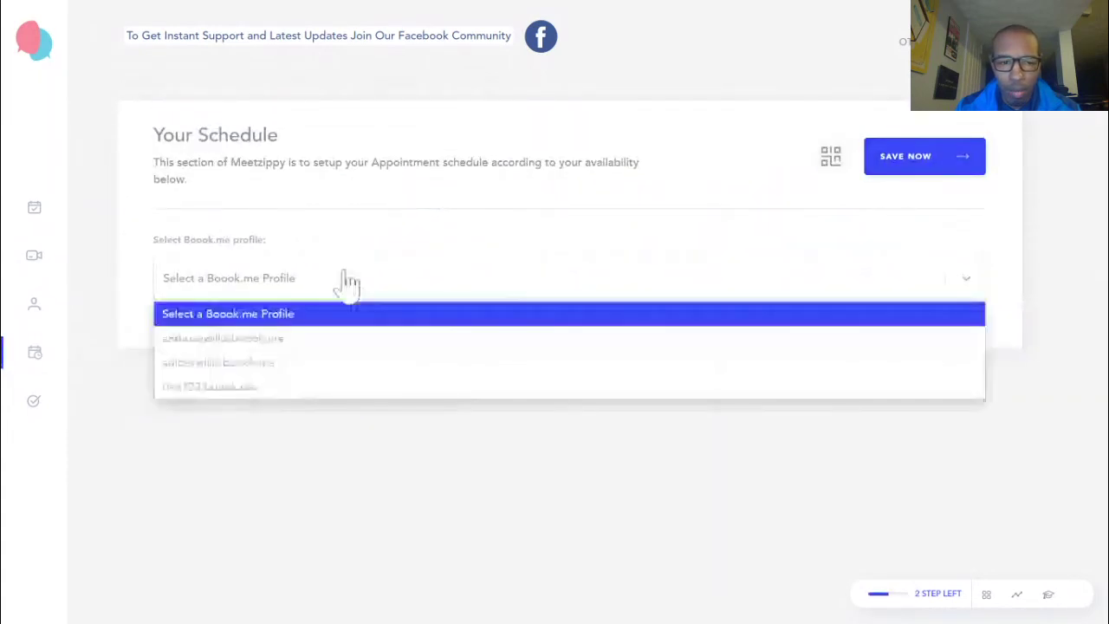
click(334, 338)
click(300, 281)
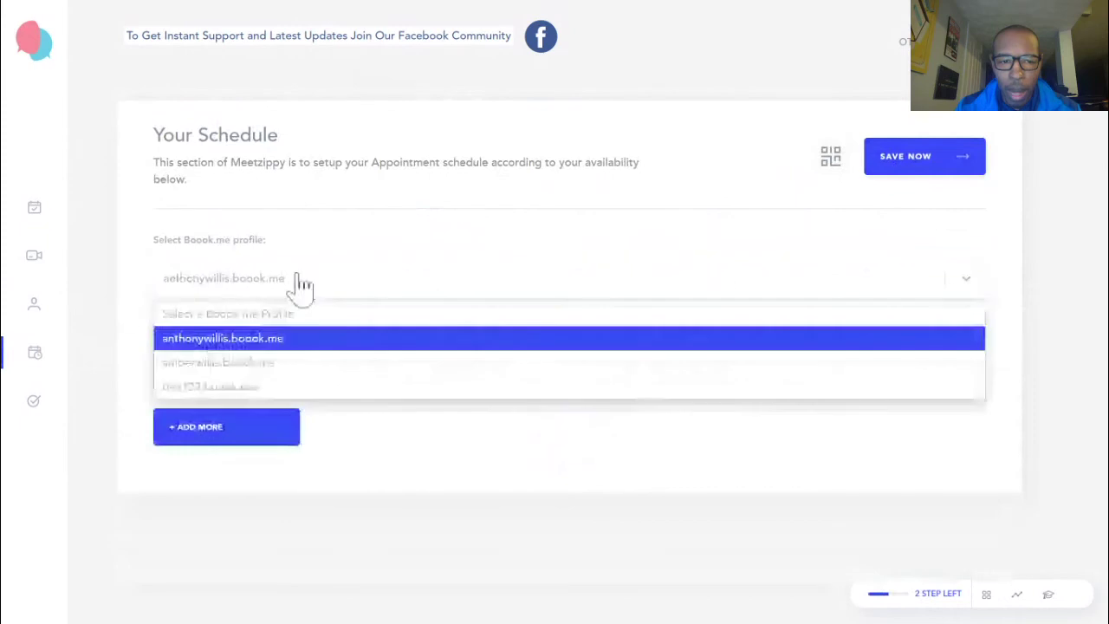
click(284, 385)
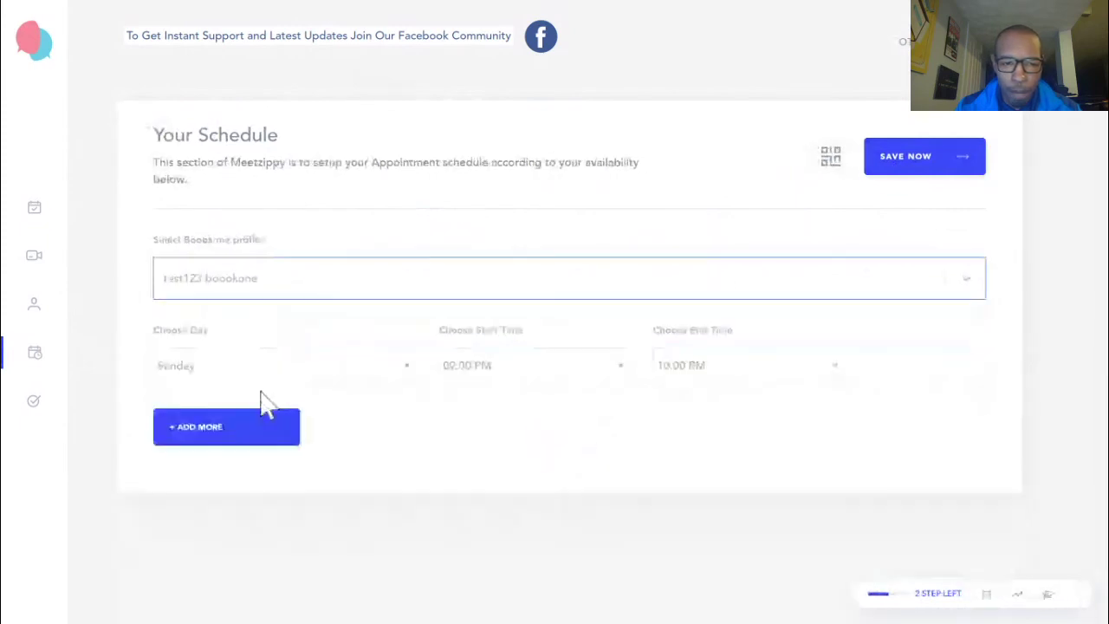
Set availability to Monday 09.00–10.00 PM and Thursday 03.45–04.00 AM, save, then open Appointments
click(282, 370)
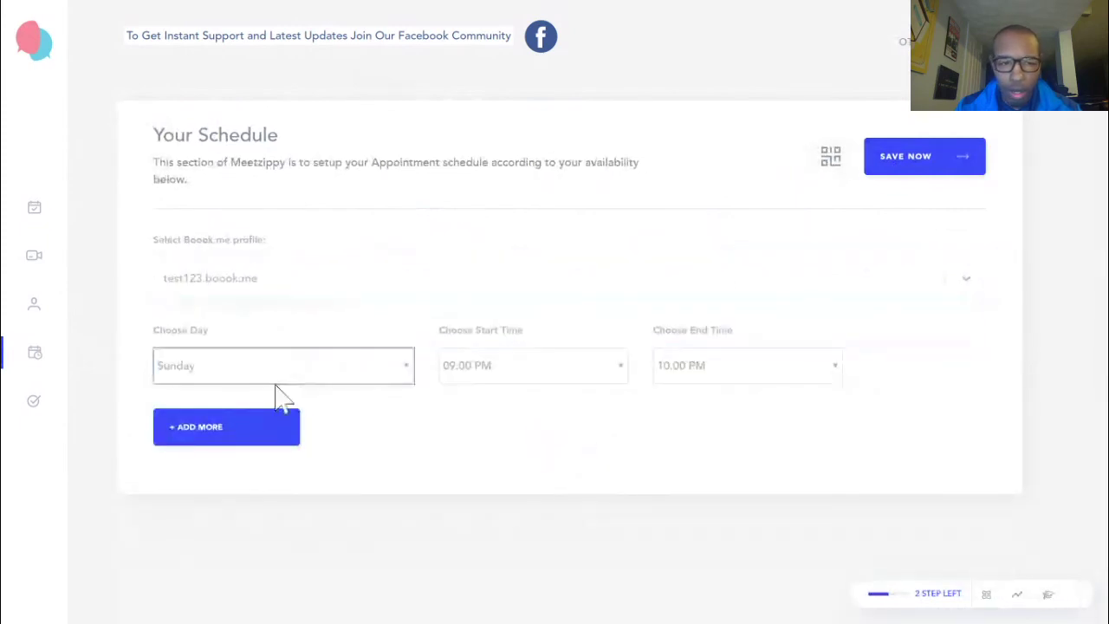
click(273, 391)
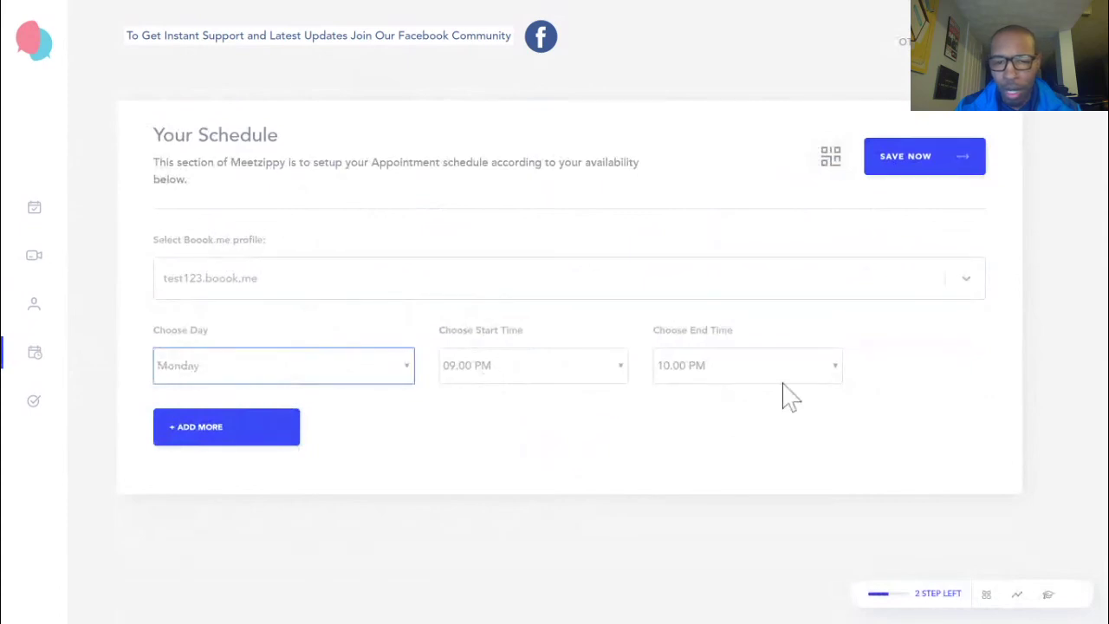
click(205, 439)
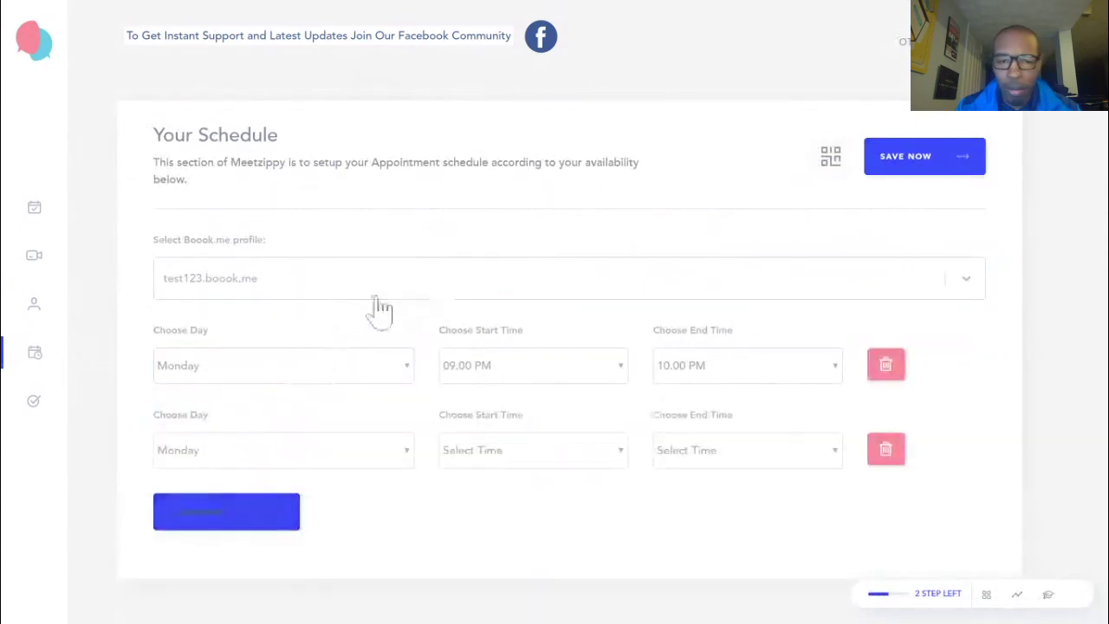
click(242, 465)
click(516, 355)
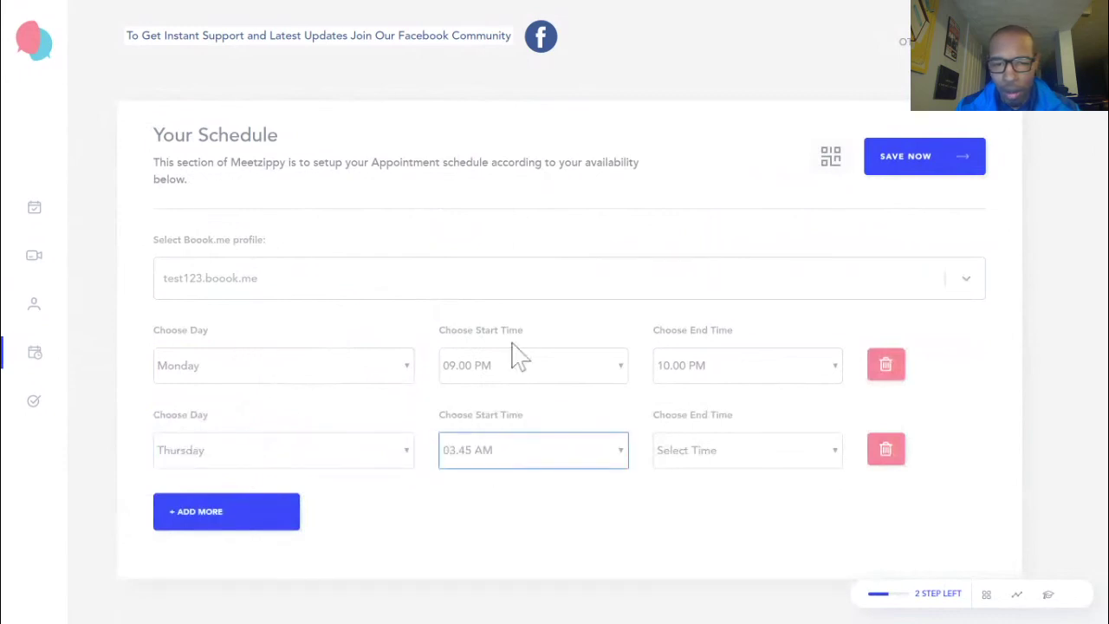
click(712, 459)
click(747, 371)
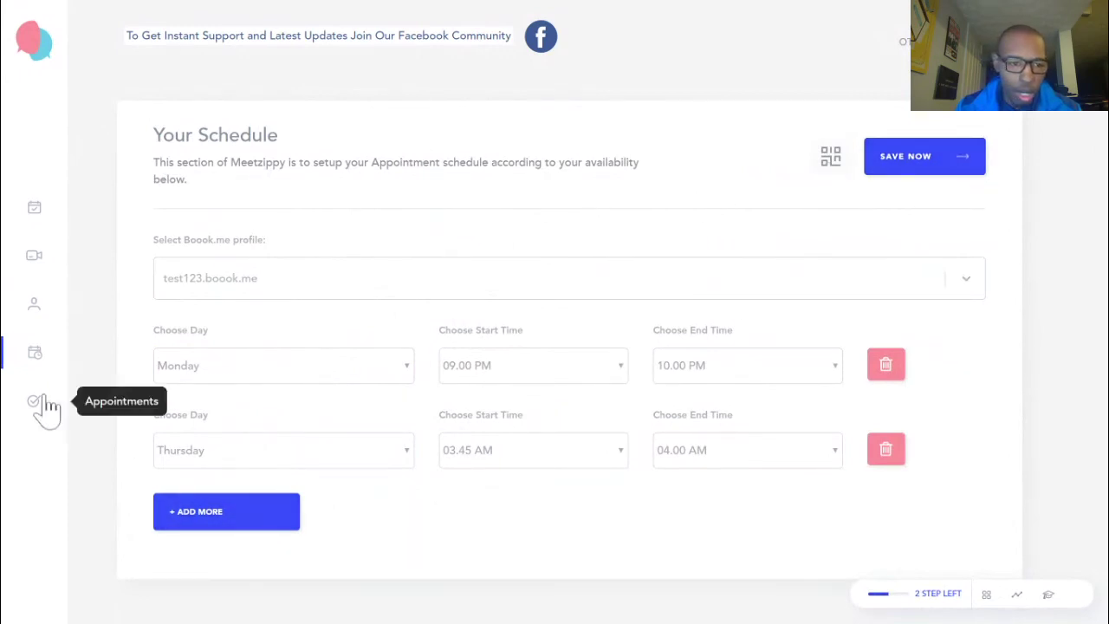
click(928, 169)
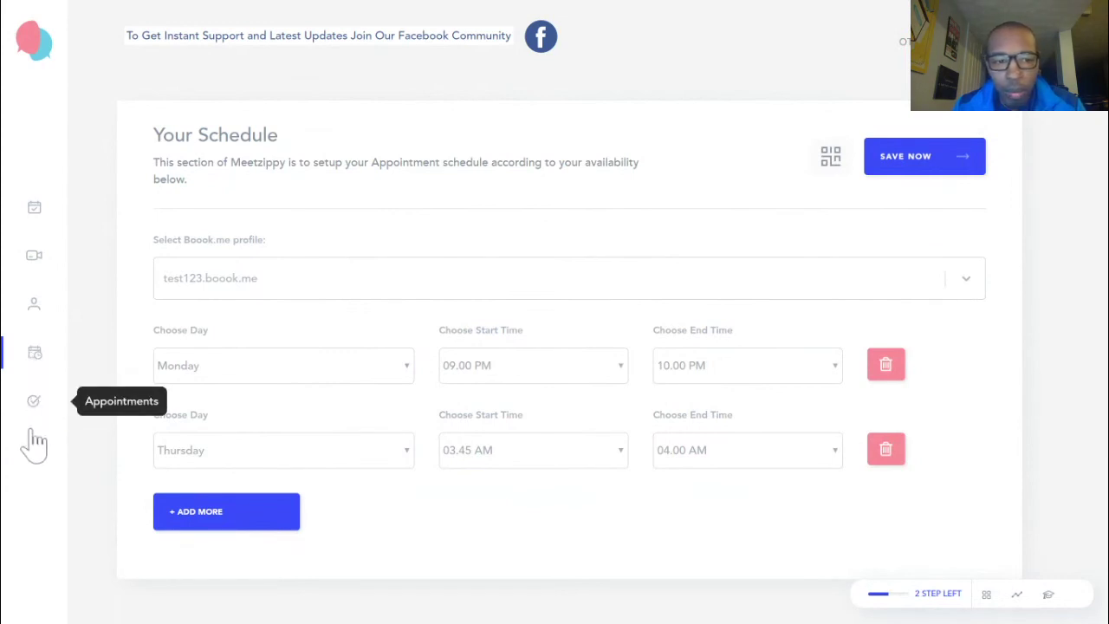
click(31, 423)
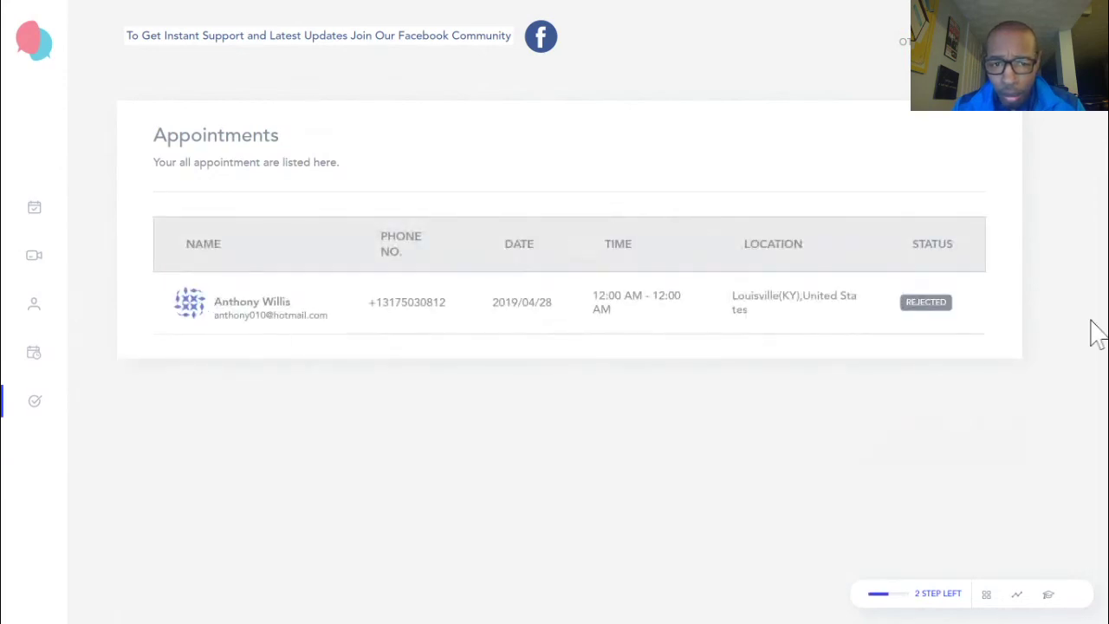
Return from Appointments to the Meetings rooms page
click(45, 211)
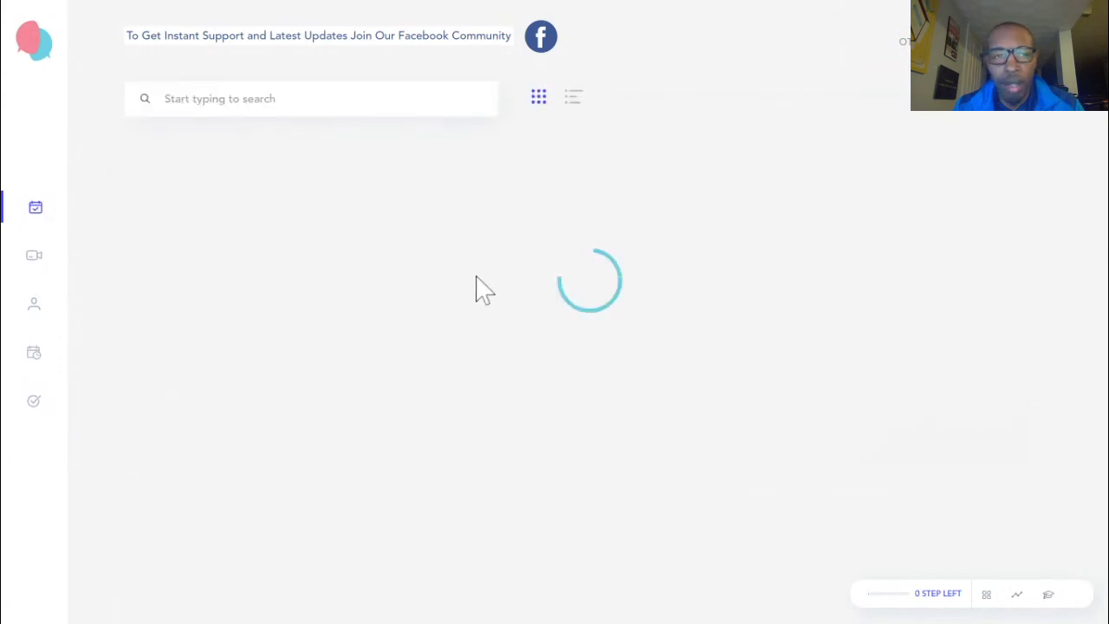